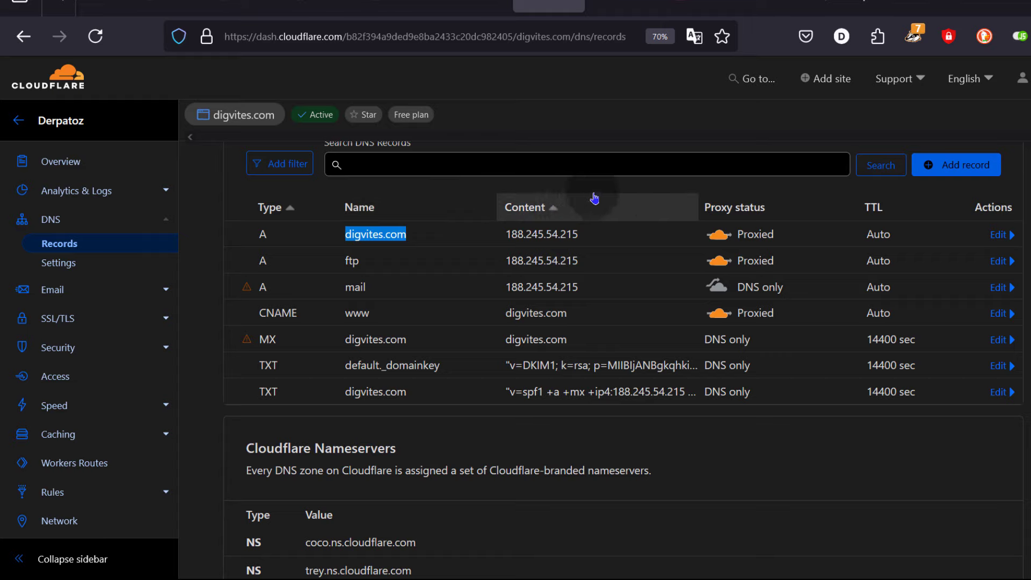
Step: Copy the IP address 188.245.54.215 from the content of the digvites.com A record
left_click(595, 127)
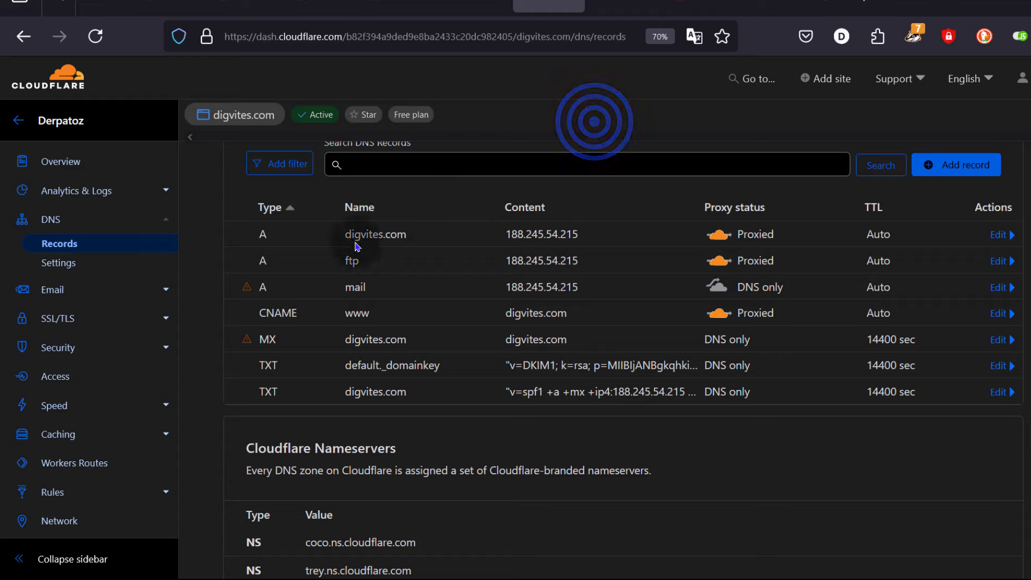
right_click(552, 233)
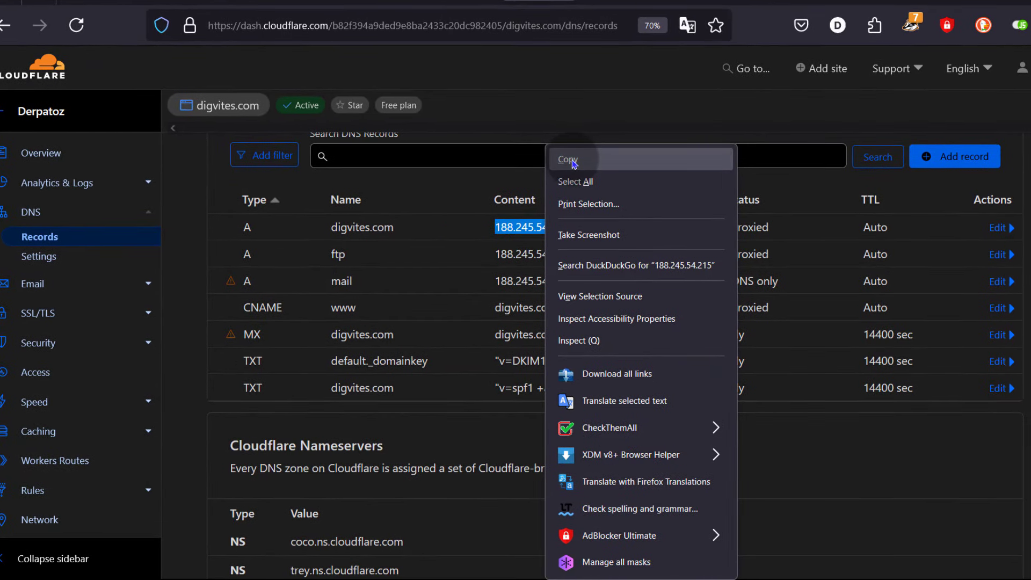
left_click(572, 160)
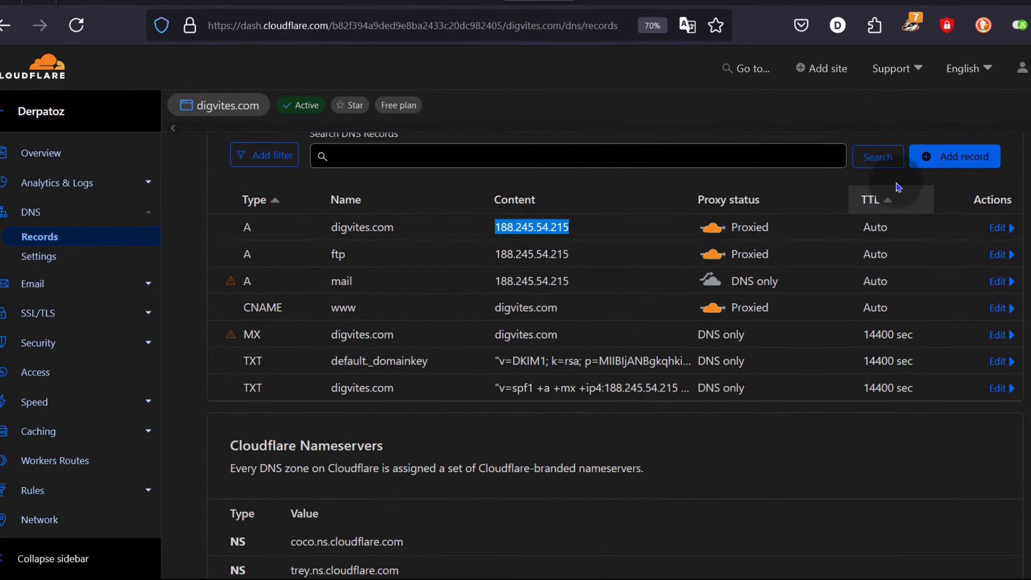
Step: Add and save a proxied A record named store that points to the copied IPv4 address 188.245.54.215
left_click(965, 156)
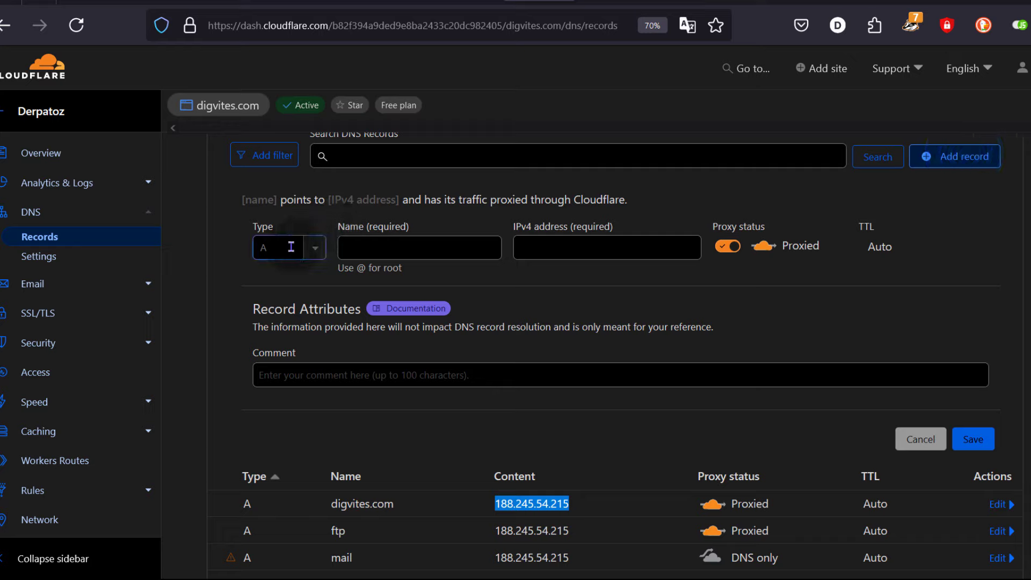
left_click(388, 248)
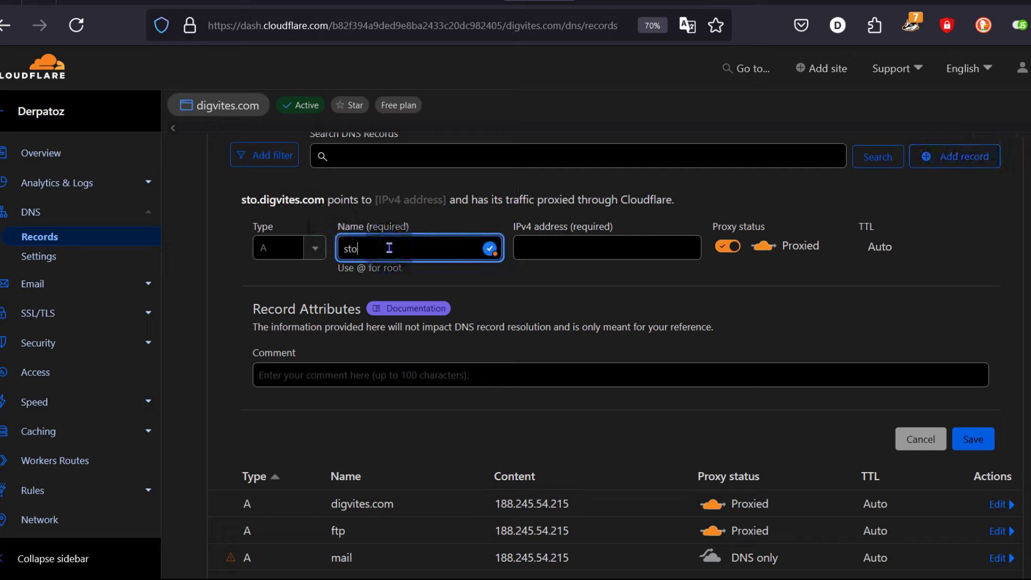
left_click(552, 247)
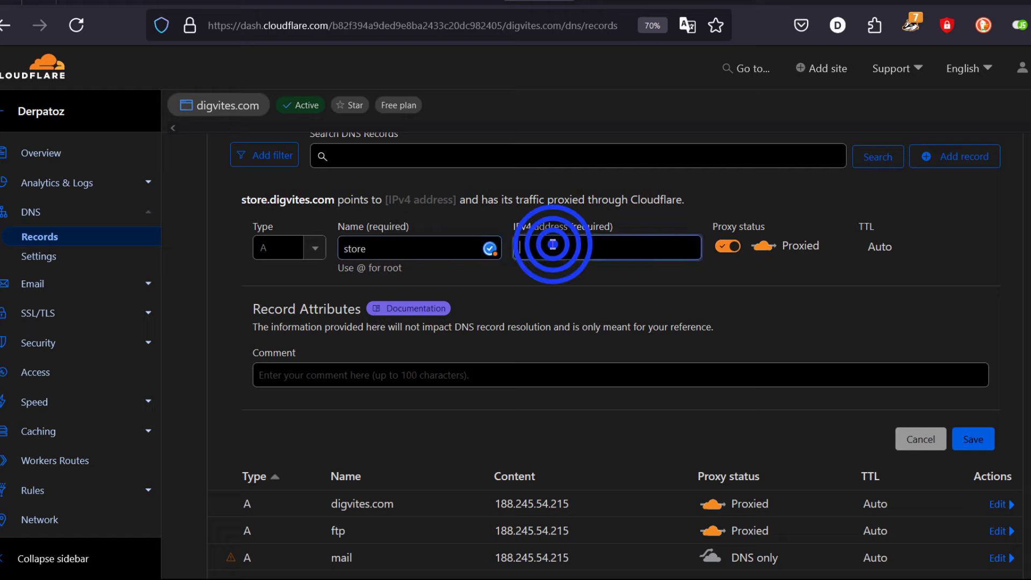
right_click(552, 248)
left_click(623, 263)
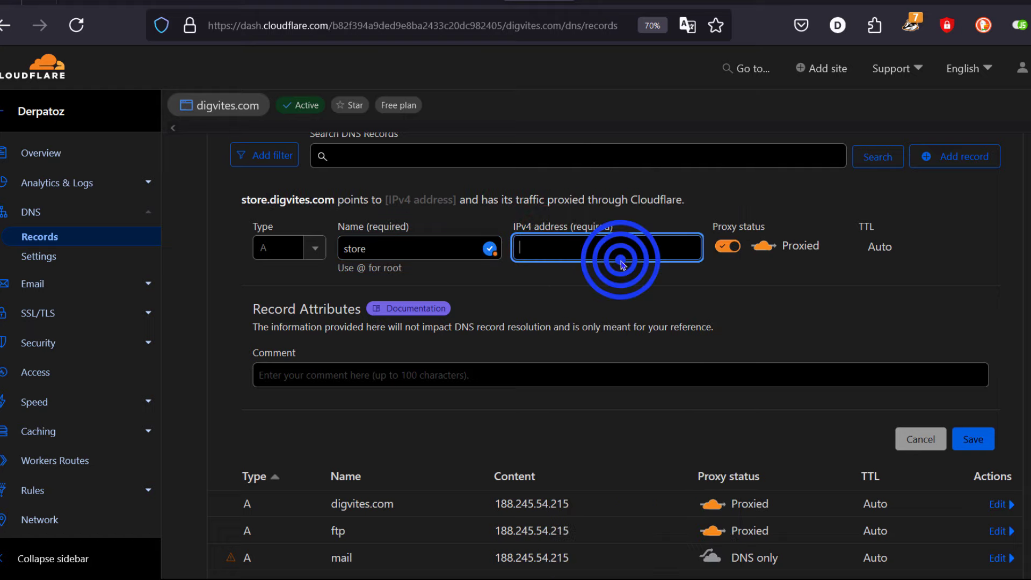
left_click(805, 280)
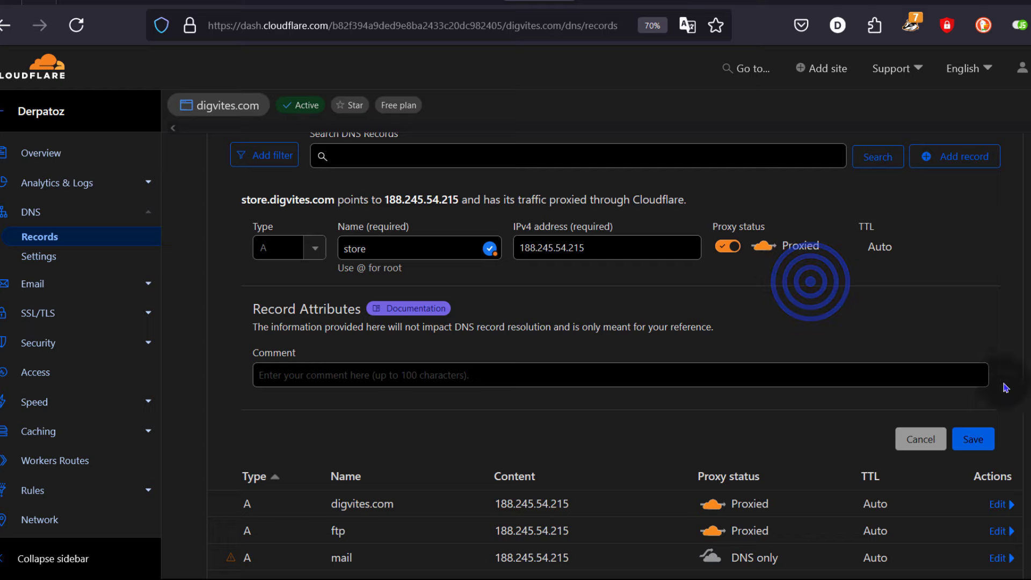
left_click(976, 442)
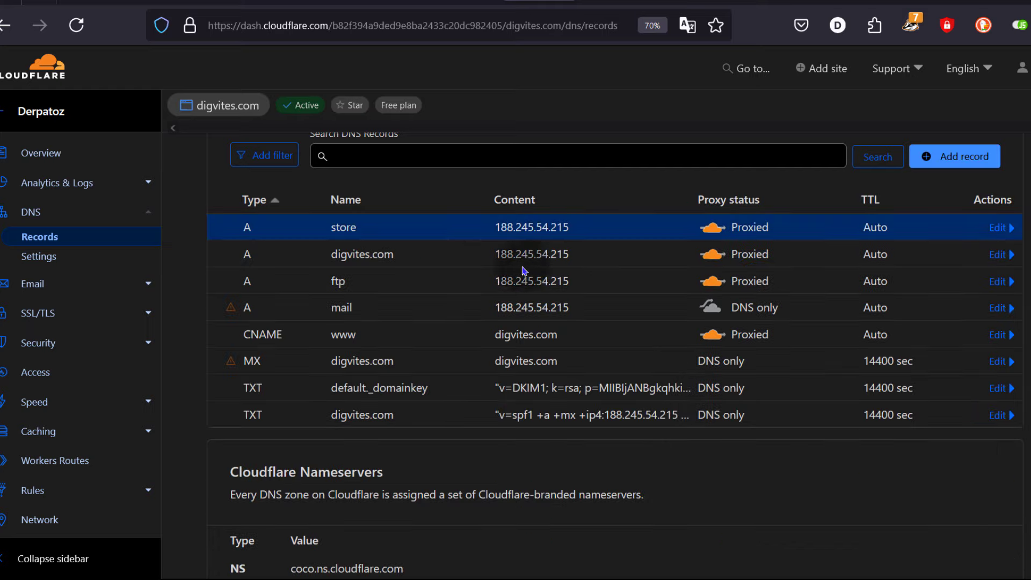
Step: Copy the domain name digvites.com from its A record
left_click(346, 226)
left_click(354, 257)
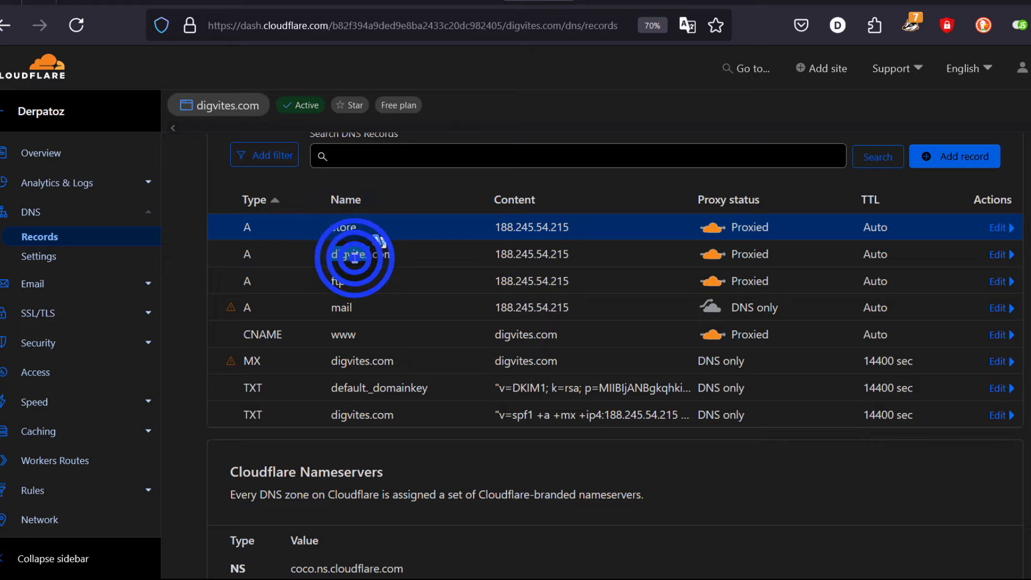
right_click(354, 257)
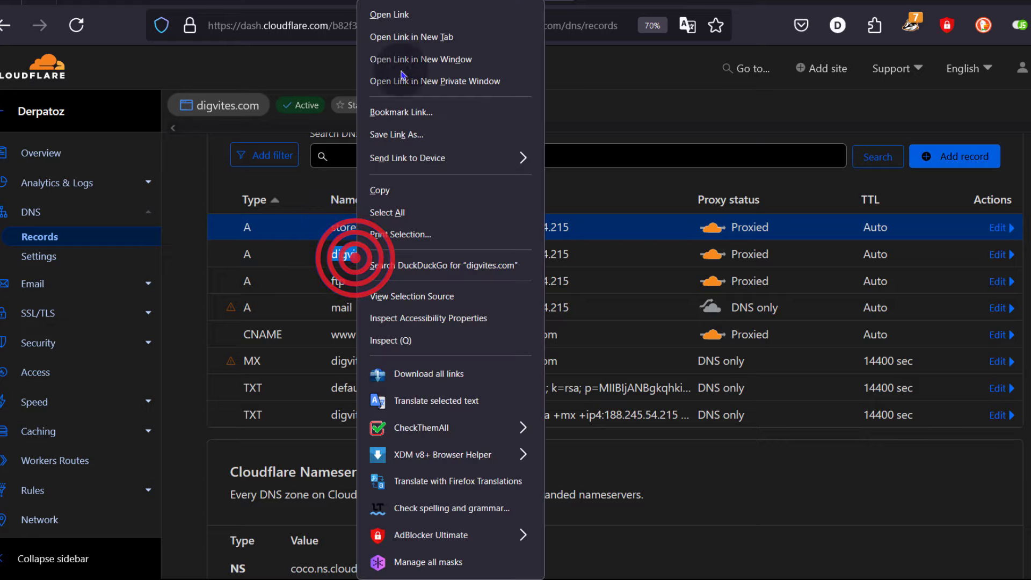
left_click(396, 190)
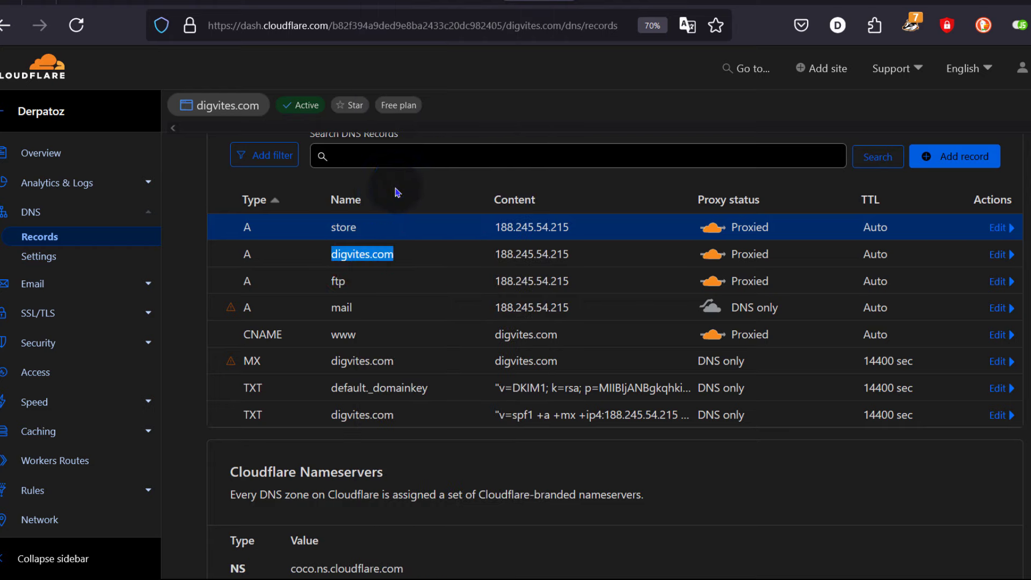
Step: Switch to the open digvites.com website and load store.digvites.com in its place
left_click(612, 1)
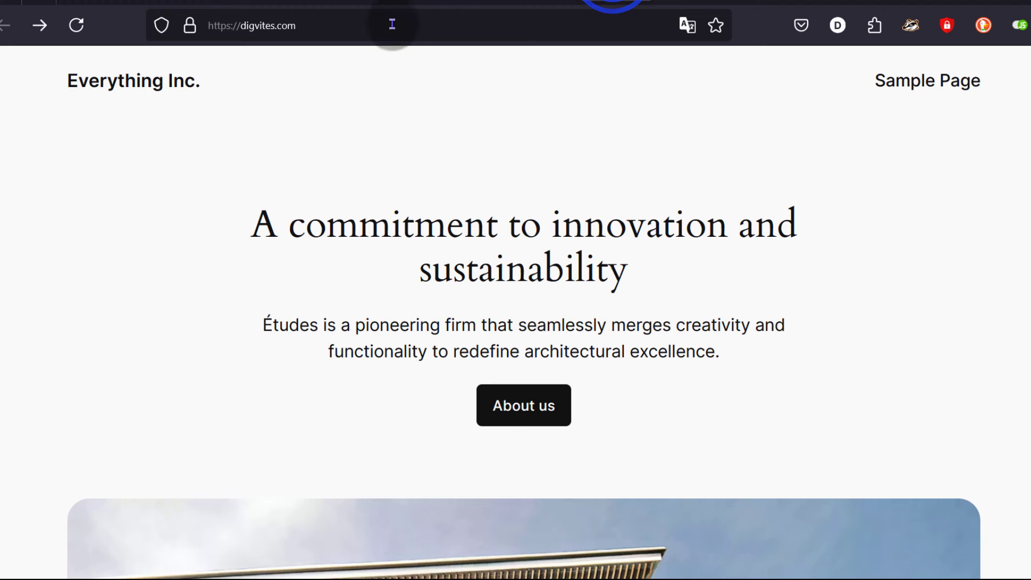
left_click_drag(241, 23, 162, 26)
type("store.")
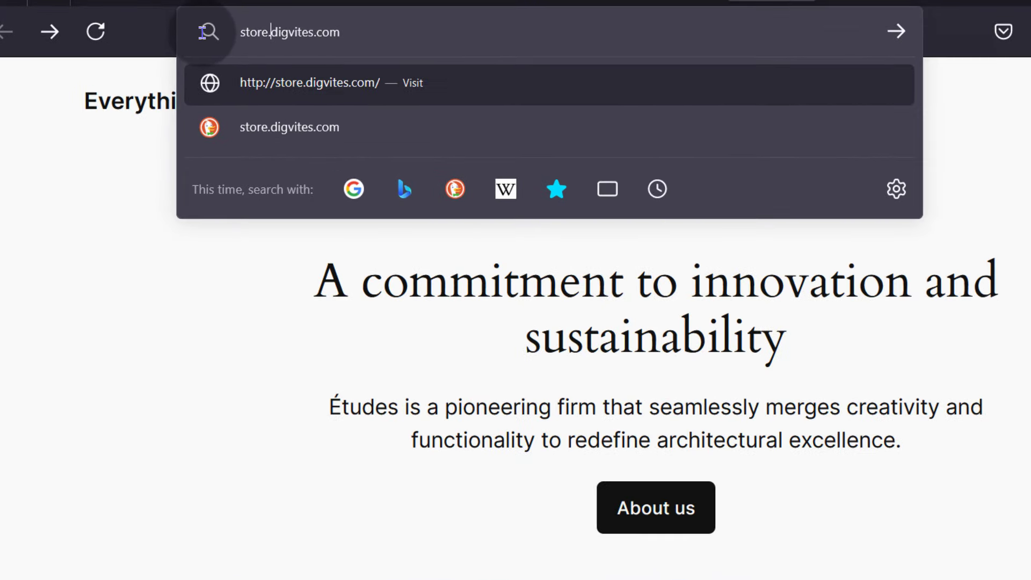
key("Return")
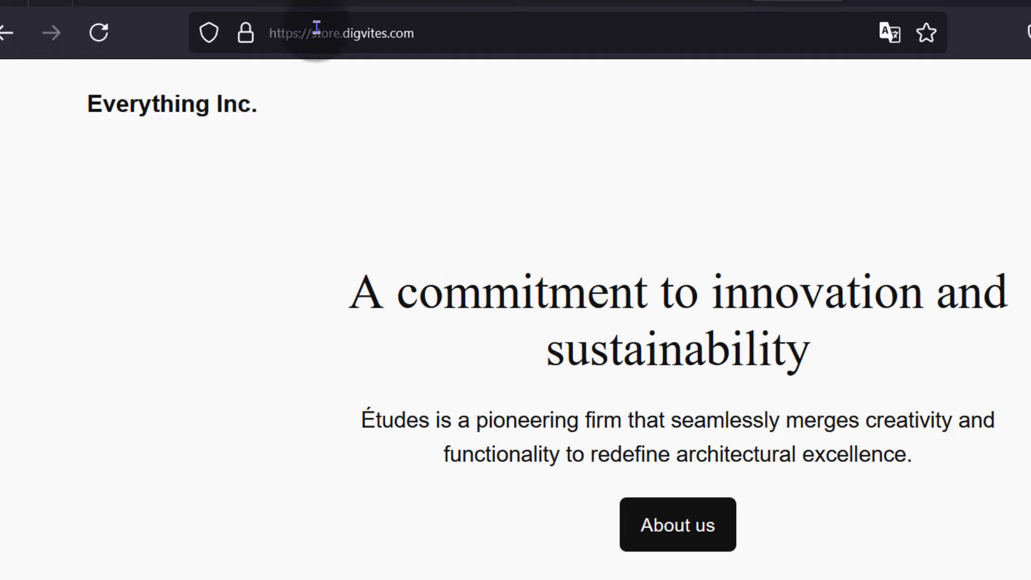
left_click_drag(311, 32, 408, 32)
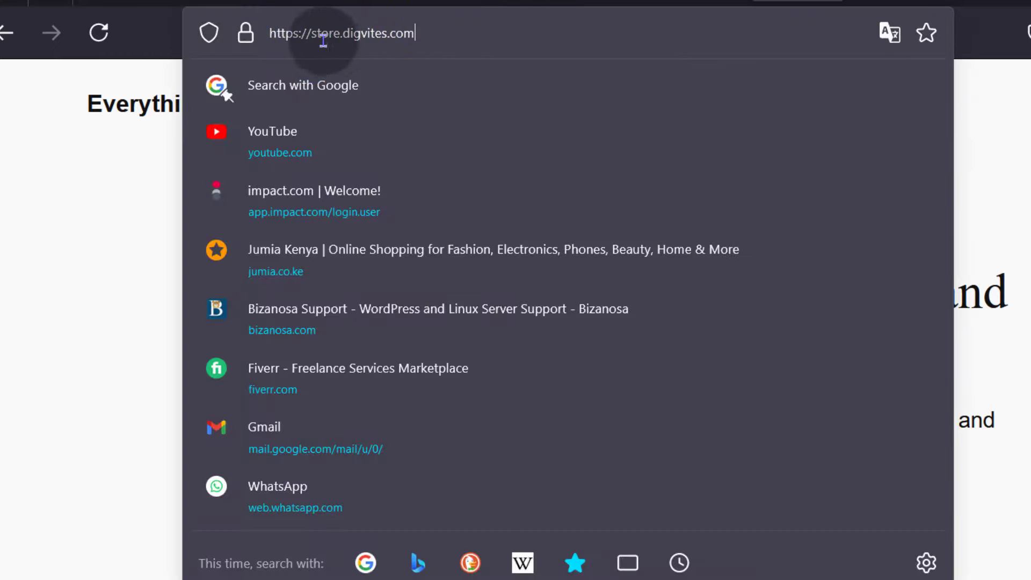
left_click_drag(311, 34, 414, 32)
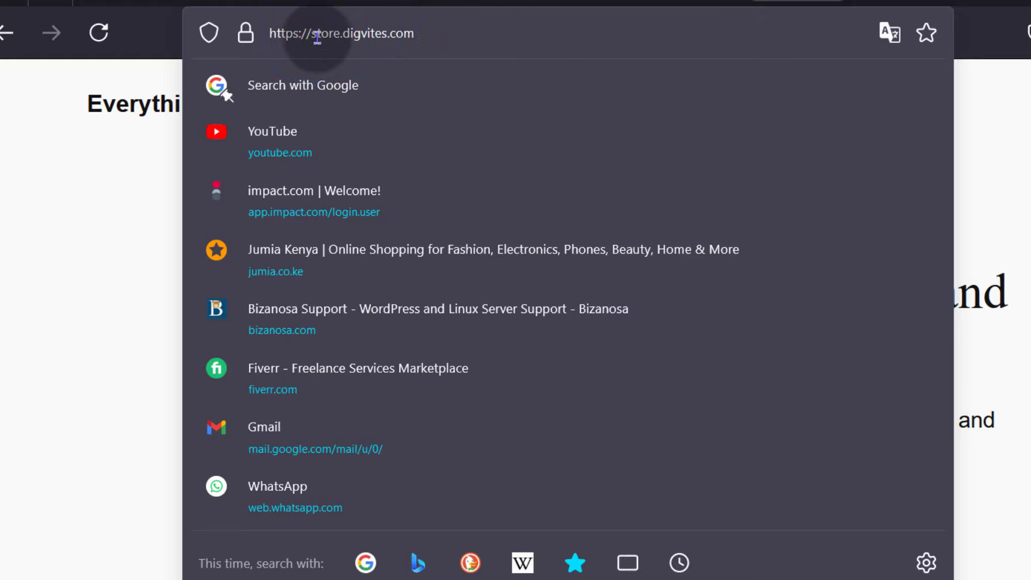
left_click_drag(310, 32, 419, 32)
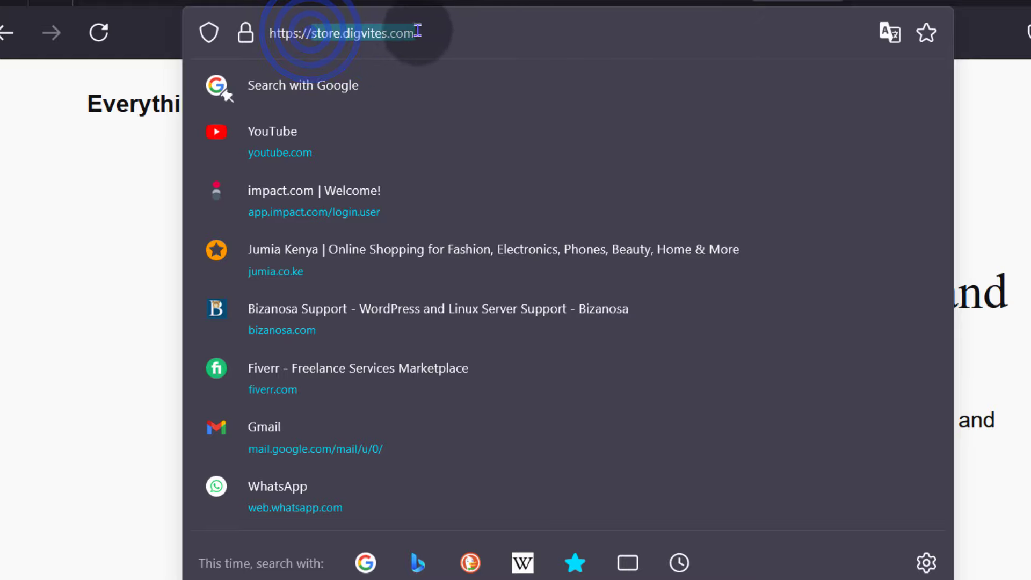
right_click(396, 31)
left_click(459, 141)
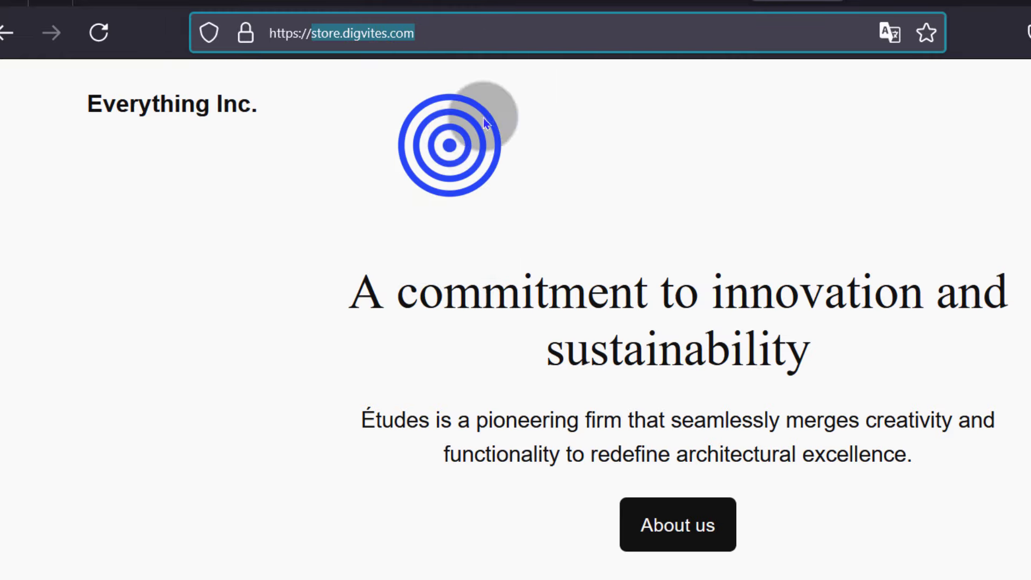
Step: Switch to cPanel, return from the Backup Wizard to the tools overview and open the Domains tool
left_click(497, 2)
scroll(391, 426, "up", 6)
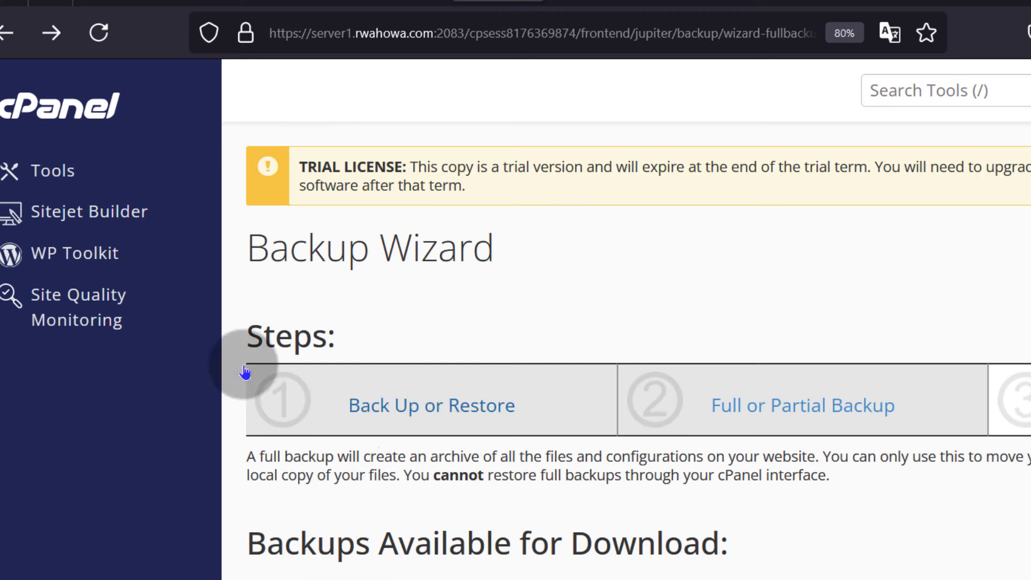
left_click(51, 113)
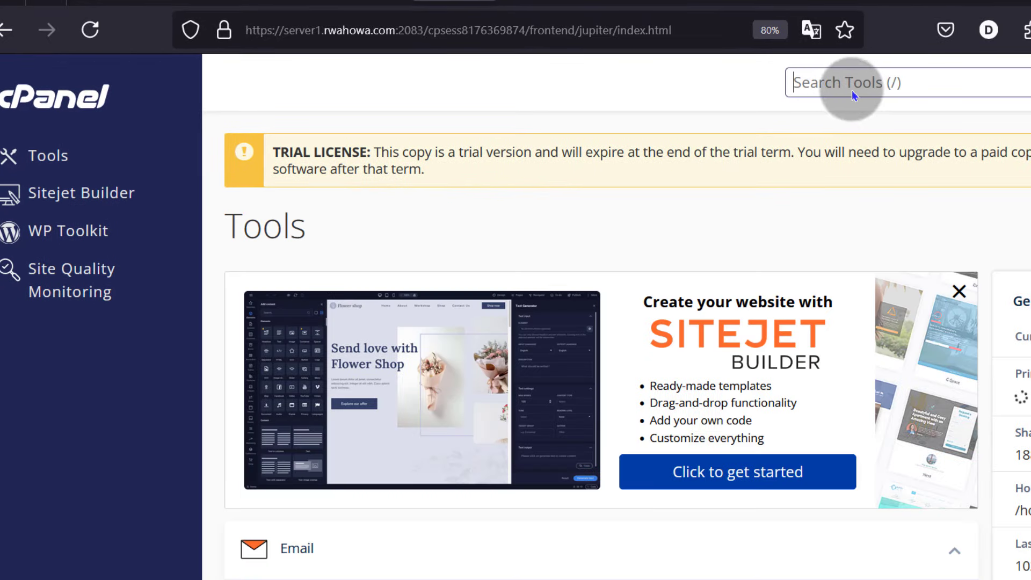
scroll(545, 336, "down", 10)
scroll(553, 322, "up", 7)
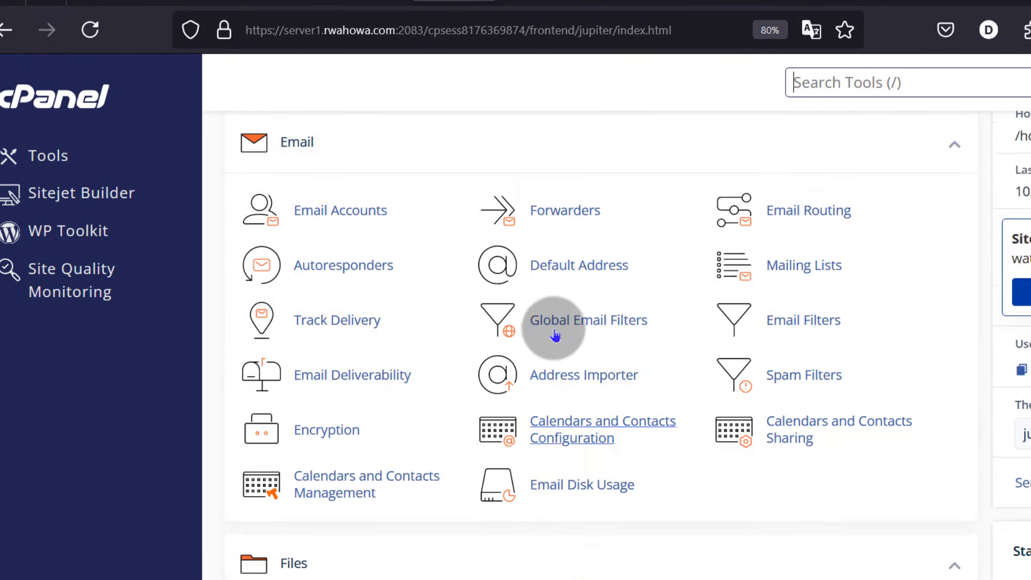
scroll(521, 329, "down", 4)
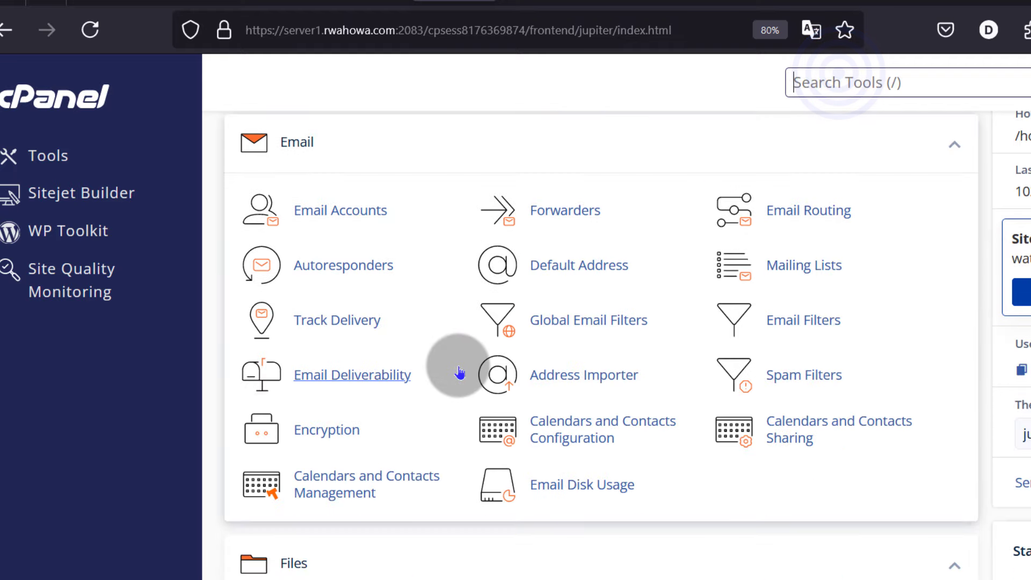
scroll(424, 326, "down", 10)
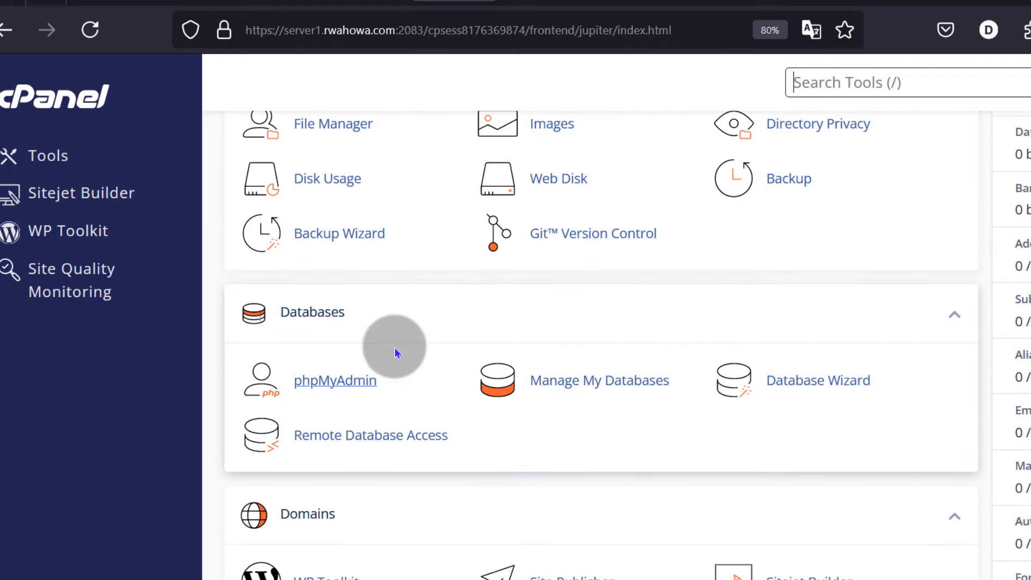
scroll(381, 391, "down", 4)
scroll(380, 430, "down", 2)
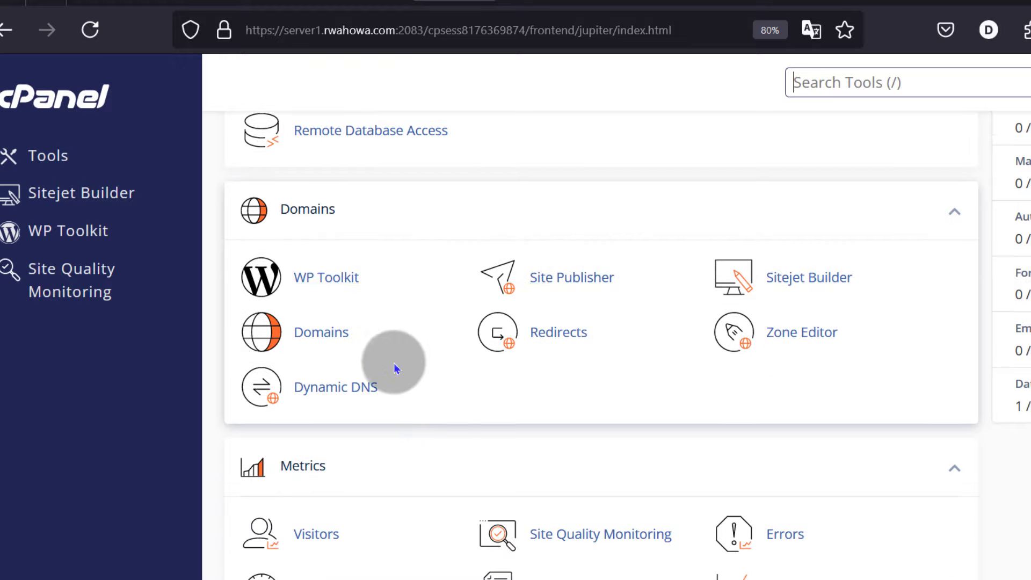
left_click(320, 334)
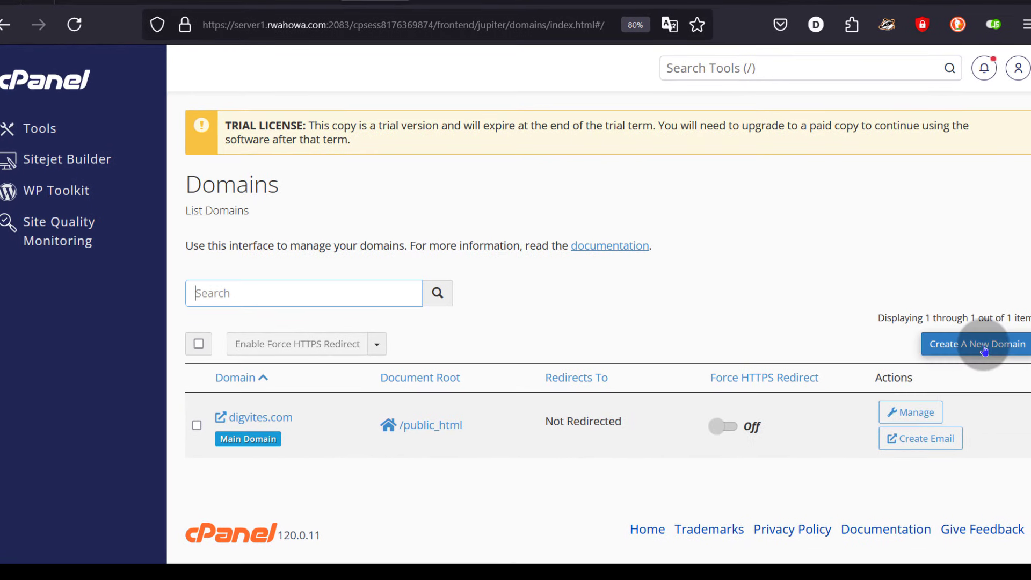
Step: Create the new domain store.digvites.com with its own document root /public_html/store.digvites.com
left_click(984, 349)
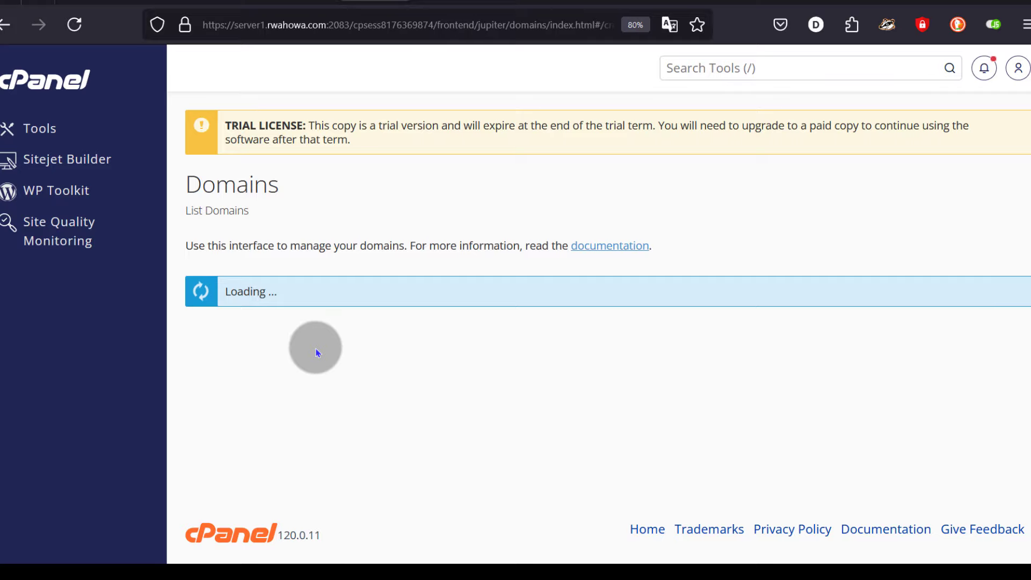
scroll(317, 352, "down", 3)
right_click(278, 240)
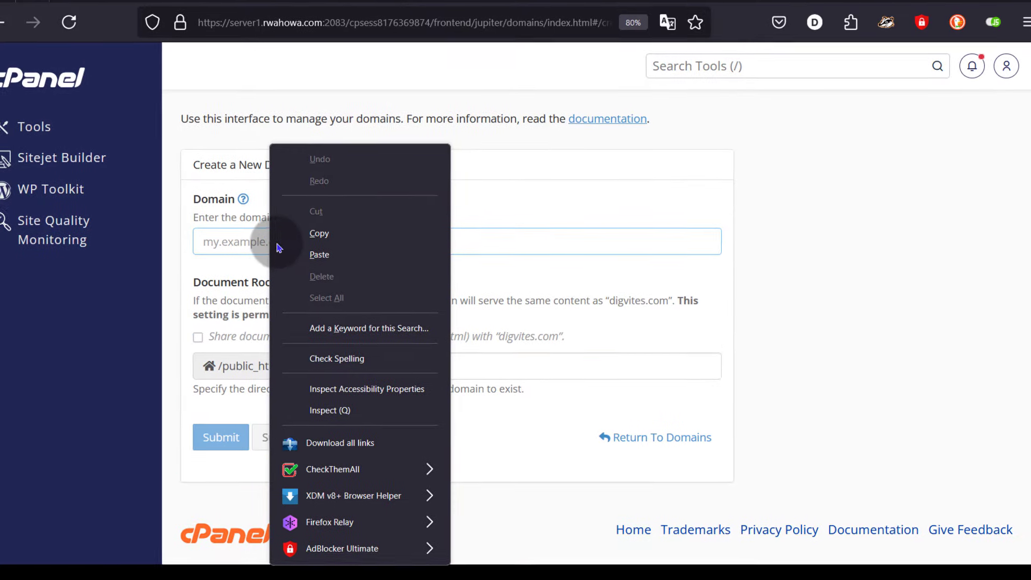
left_click(321, 251)
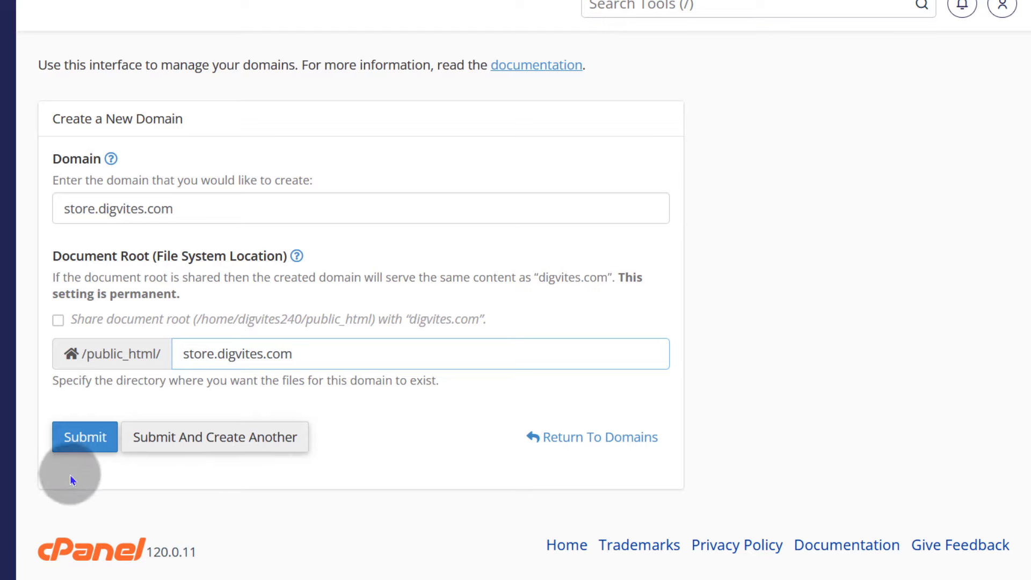
left_click(81, 442)
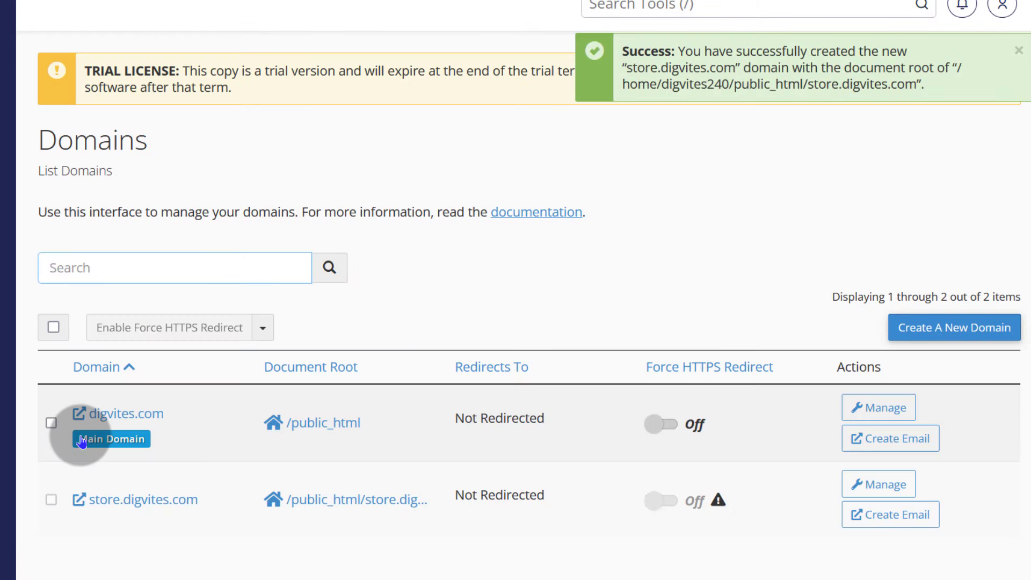
Step: Open WP Toolkit, collapse the details of the digvites.com installation and show its list of issues
scroll(286, 380, "down", 1)
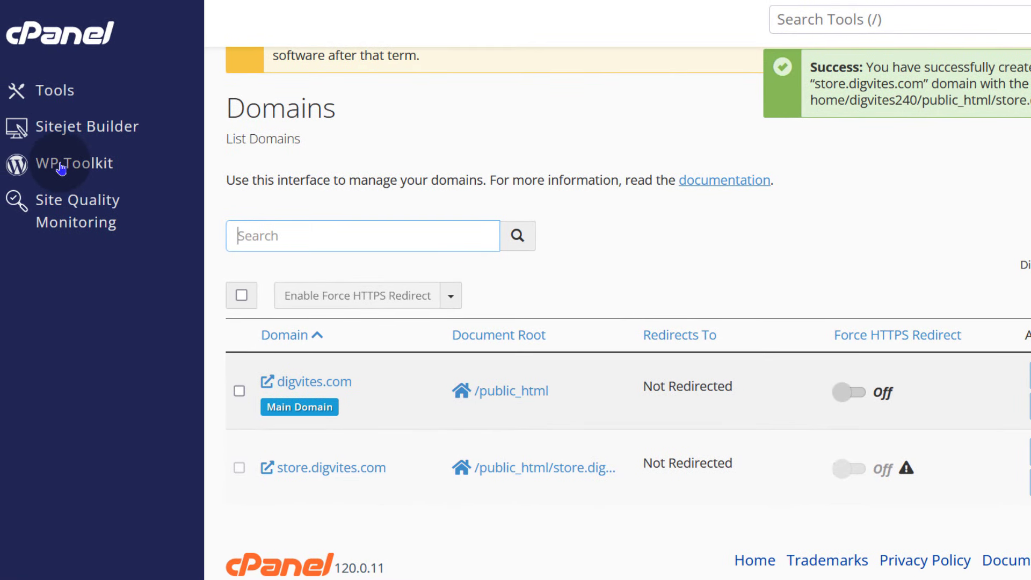
left_click(61, 169)
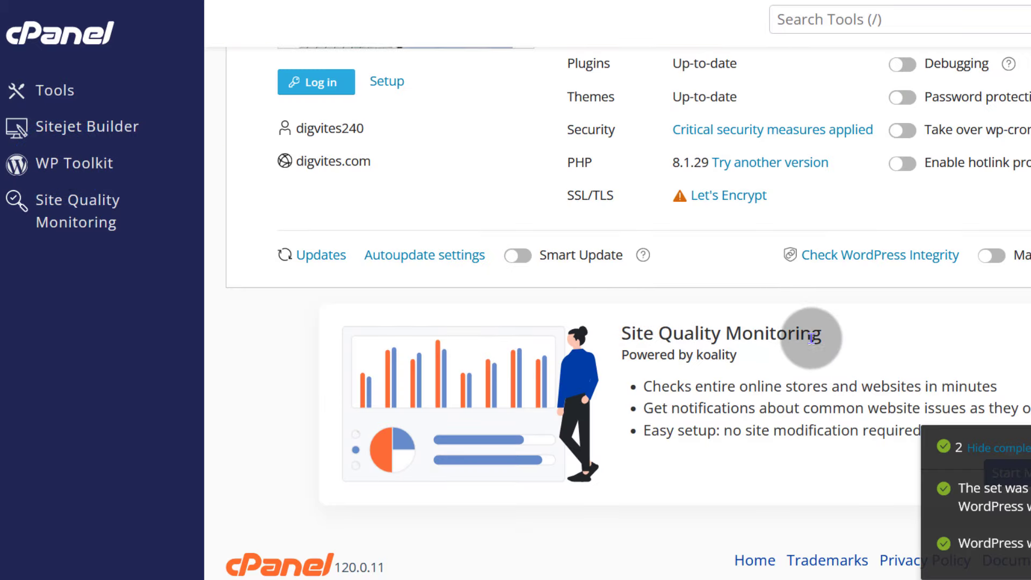
scroll(812, 339, "up", 8)
scroll(694, 344, "up", 2)
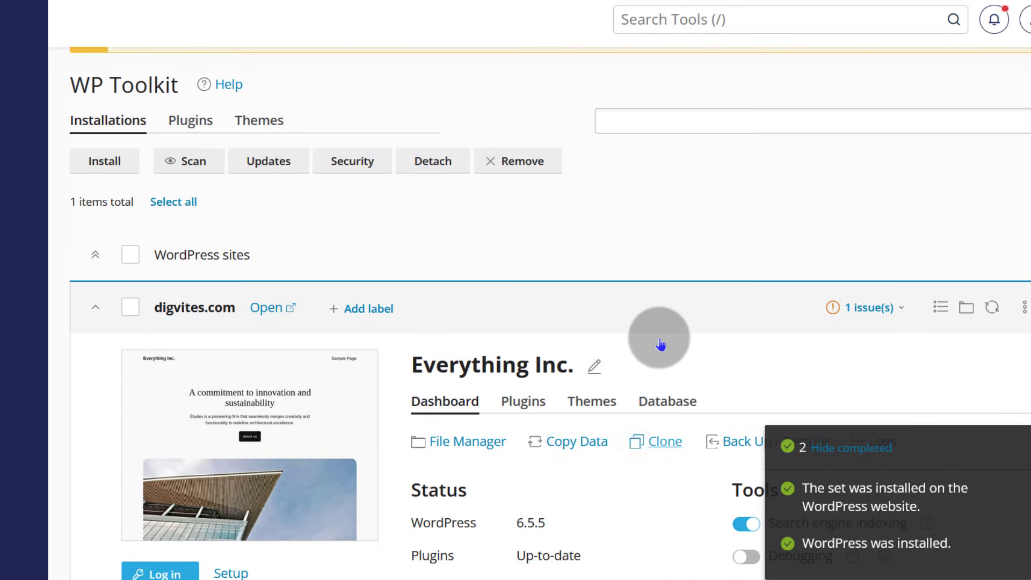
left_click(742, 293)
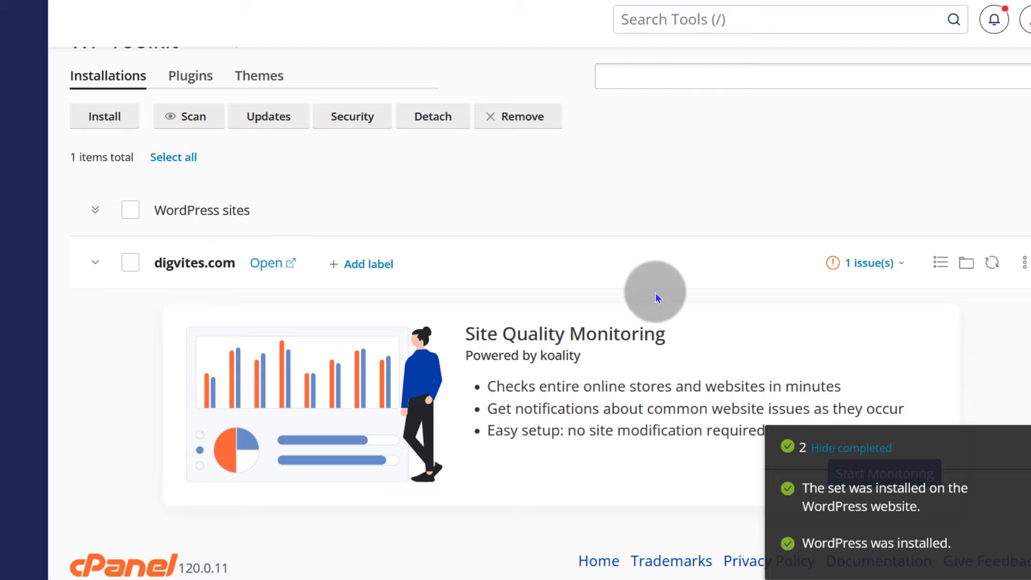
left_click(891, 263)
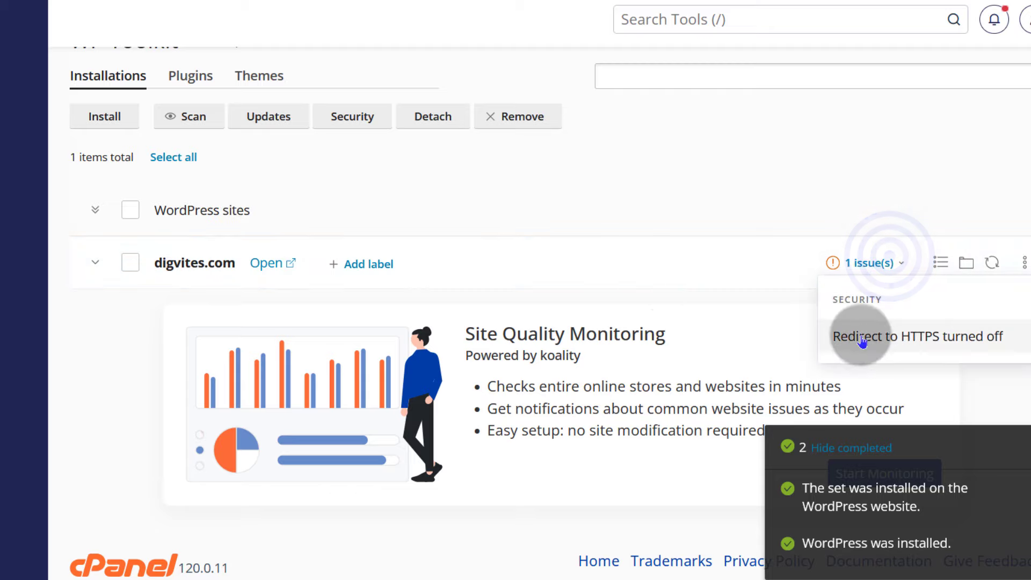
Step: Follow the suggested fix for the disabled HTTPS redirect and enable Force HTTPS Redirect for both digvites.com and store.digvites.com
left_click(898, 337)
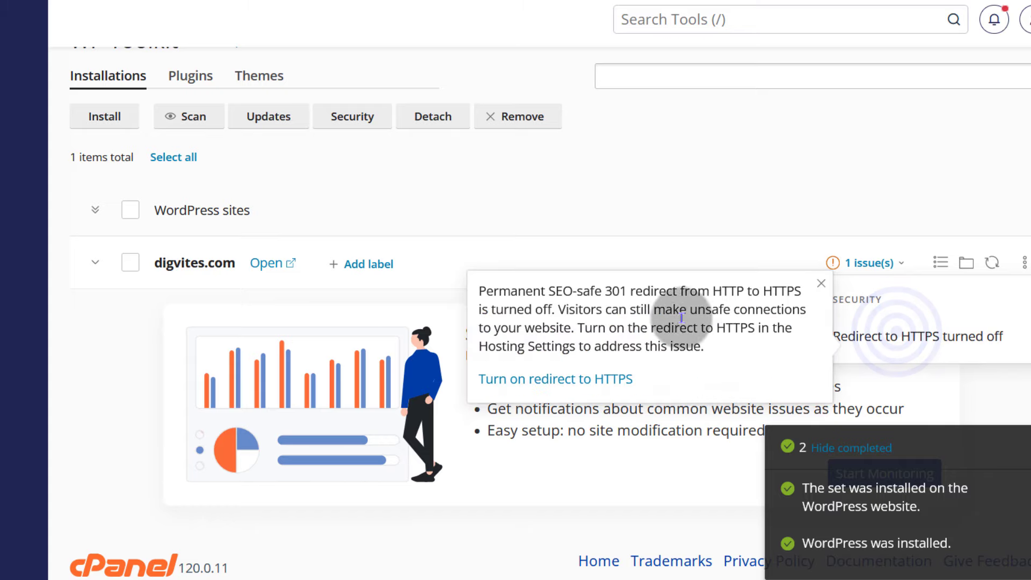
left_click(533, 380)
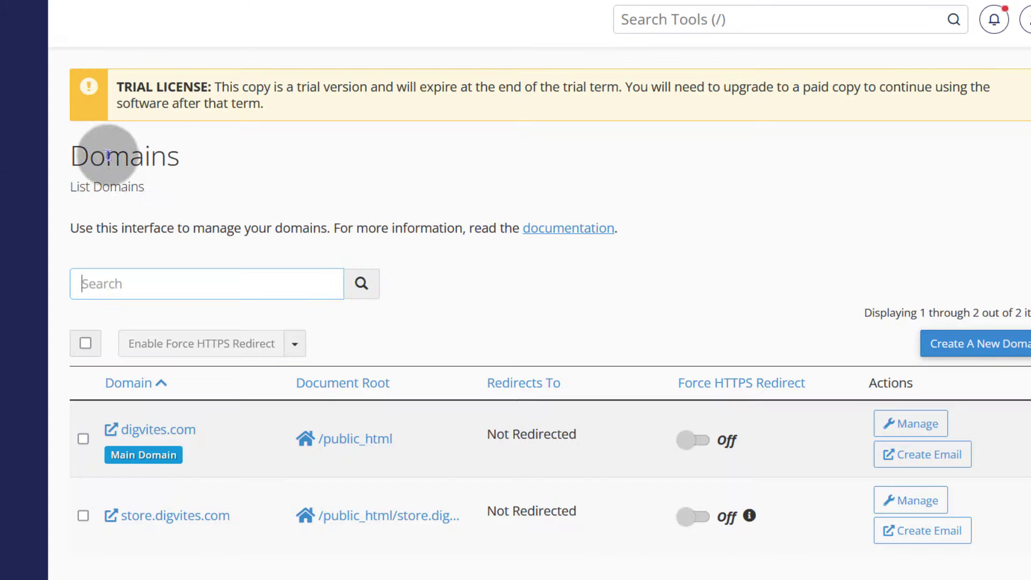
scroll(366, 386, "down", 2)
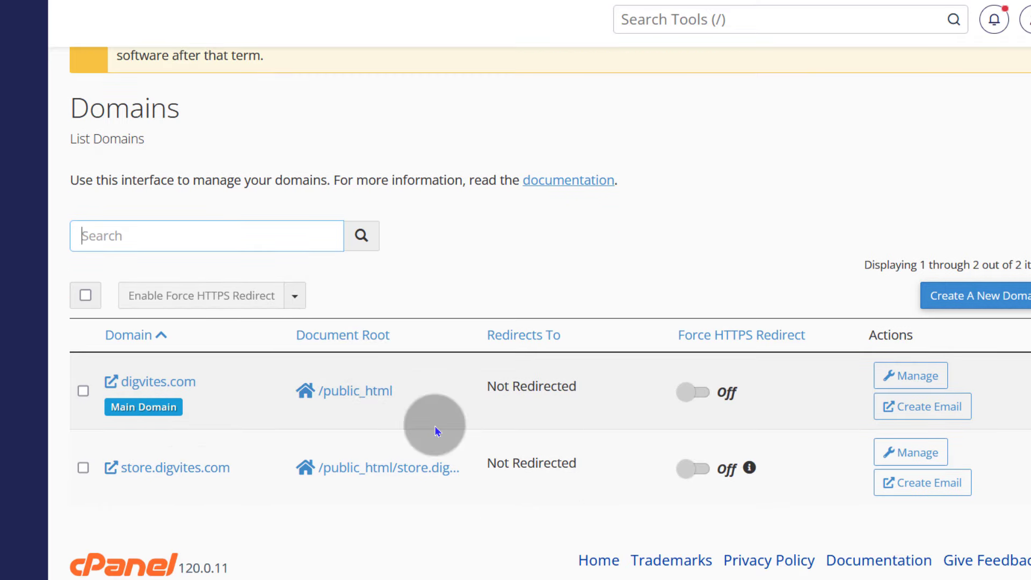
left_click(698, 470)
left_click(698, 470)
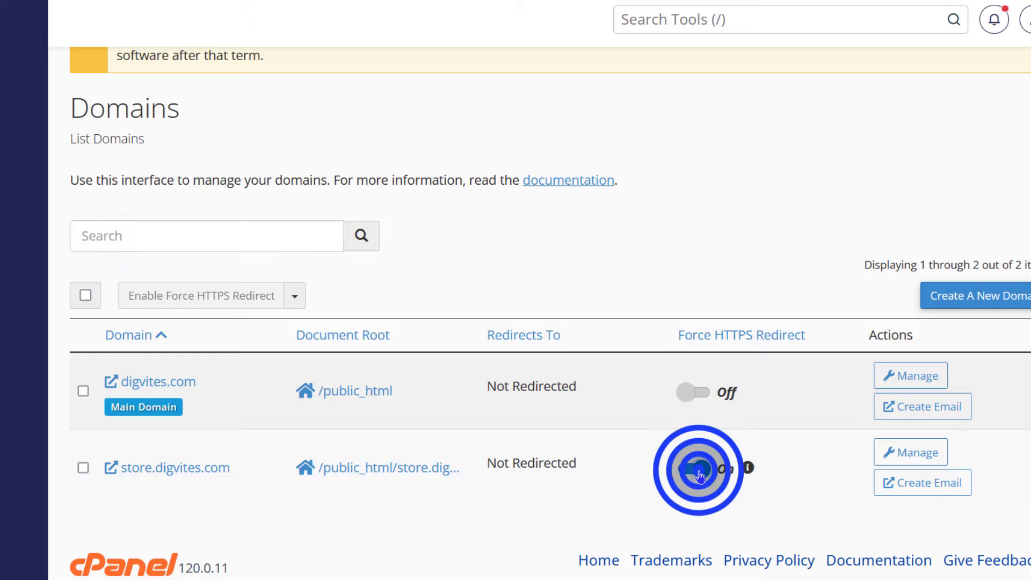
left_click(696, 388)
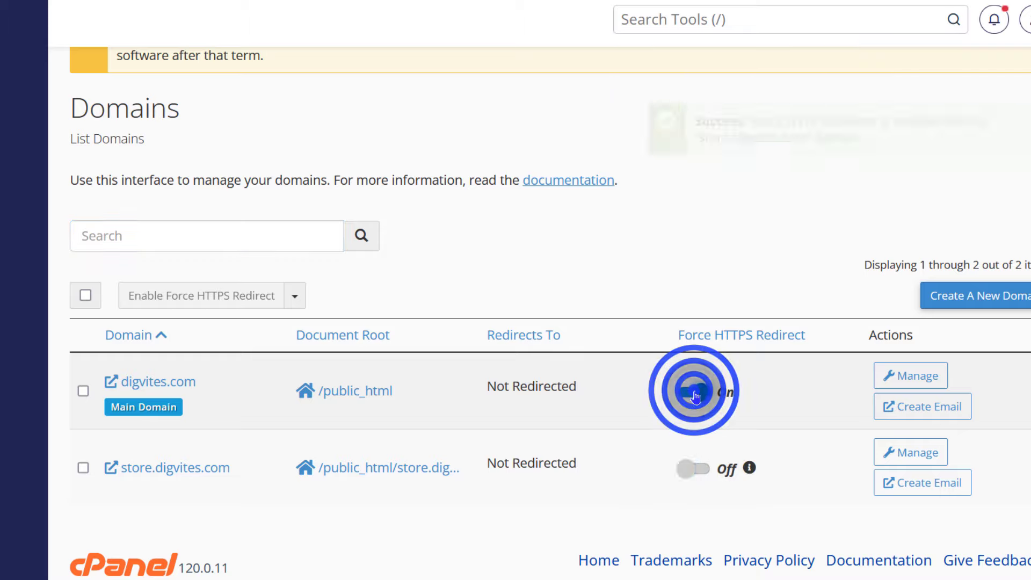
left_click(702, 472)
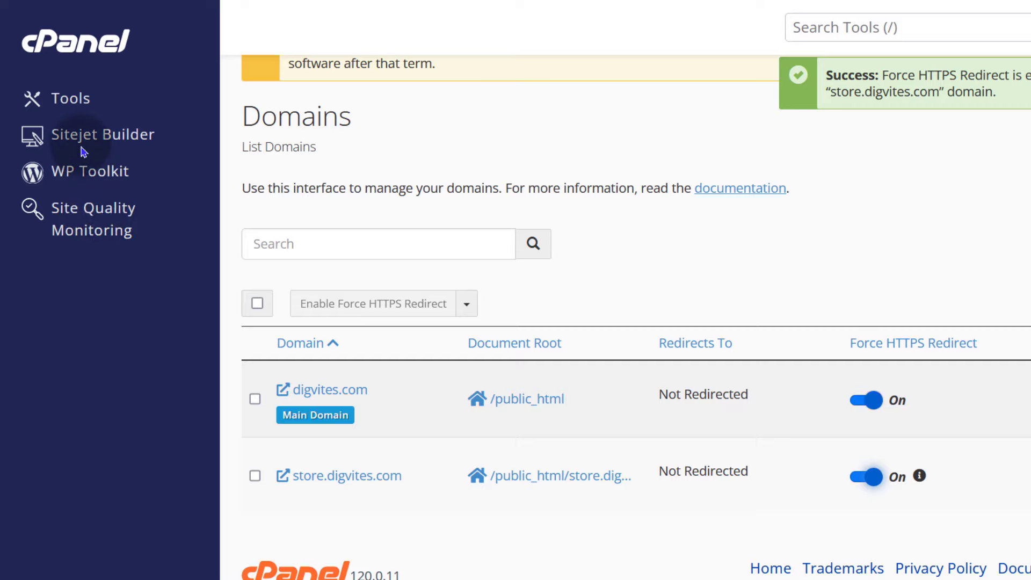
left_click(81, 173)
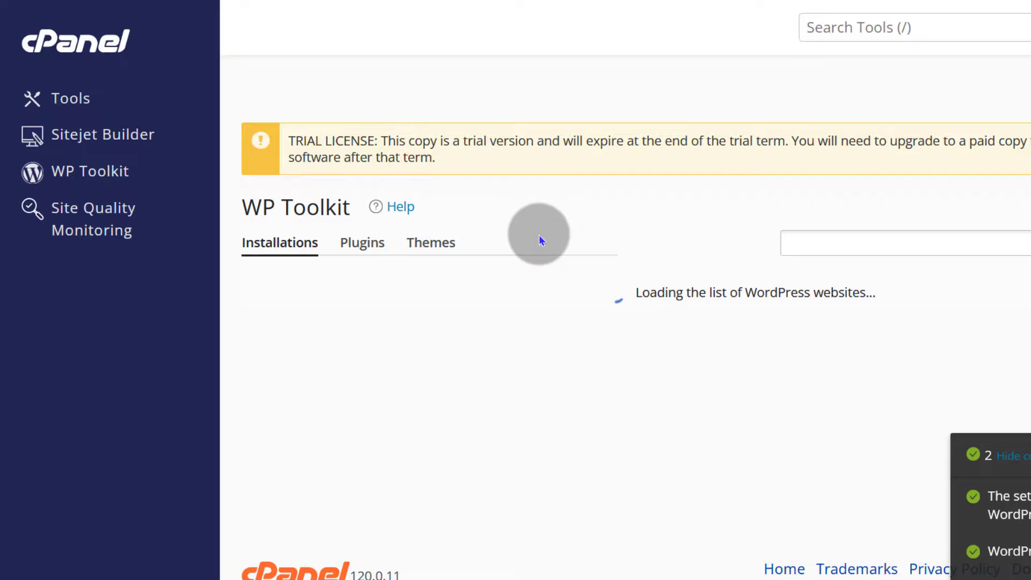
scroll(608, 307, "down", 2)
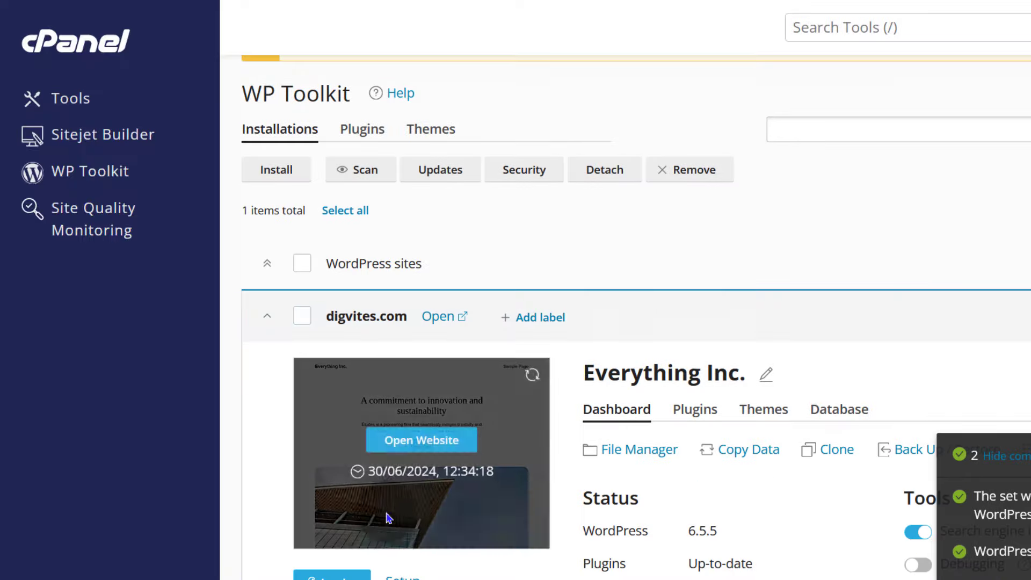
left_click(267, 170)
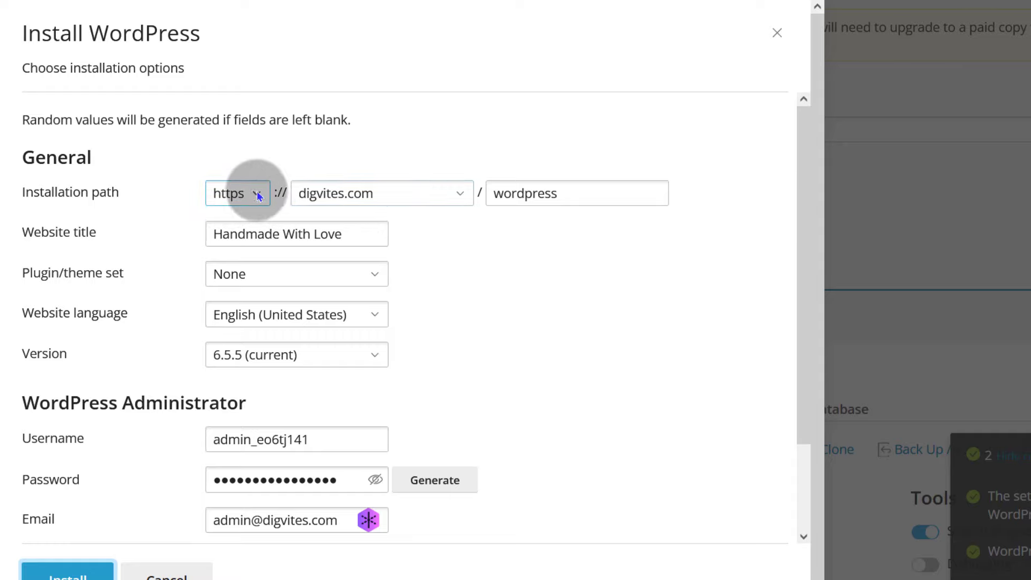
left_click(455, 193)
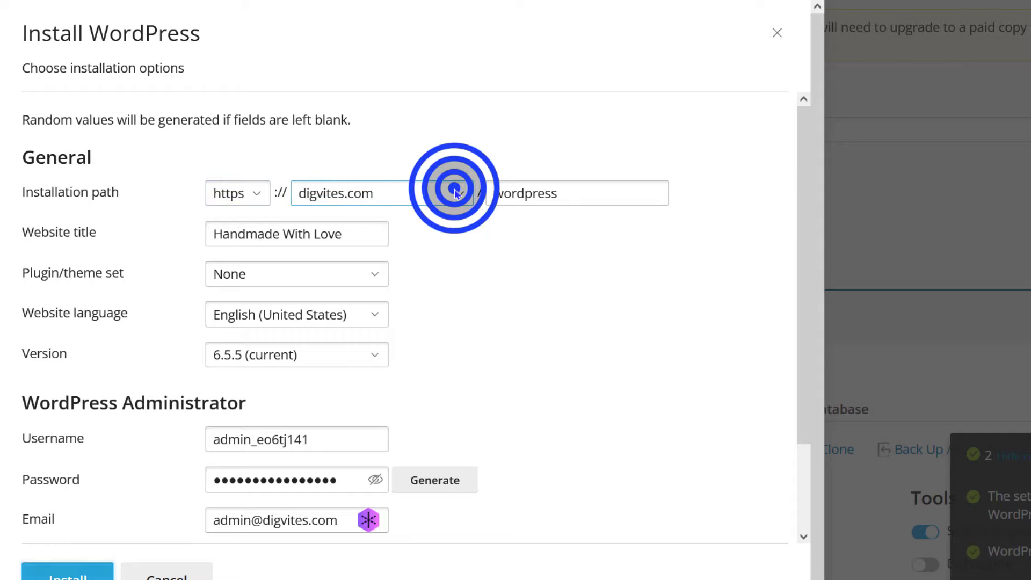
left_click(371, 262)
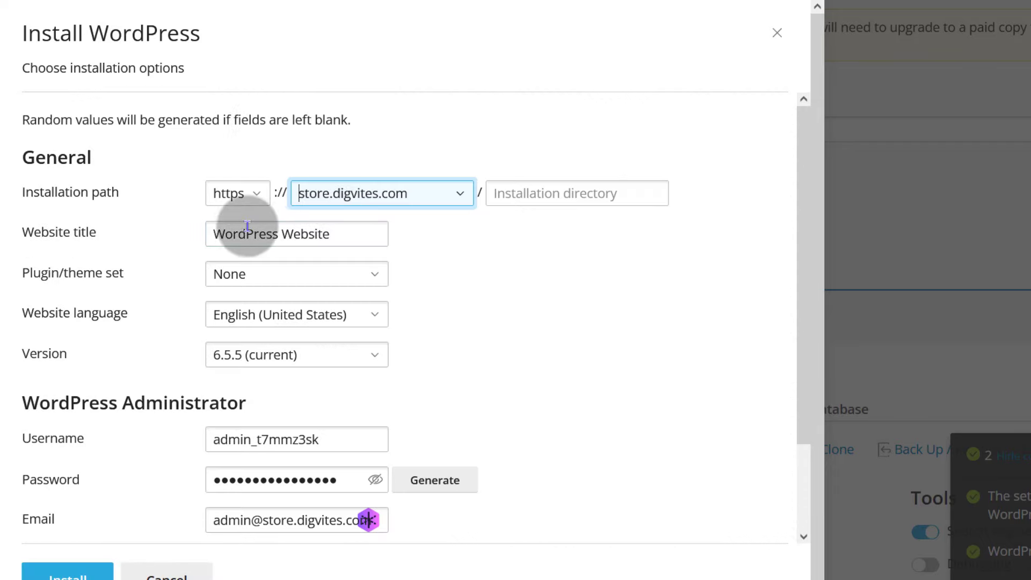
left_click(486, 194)
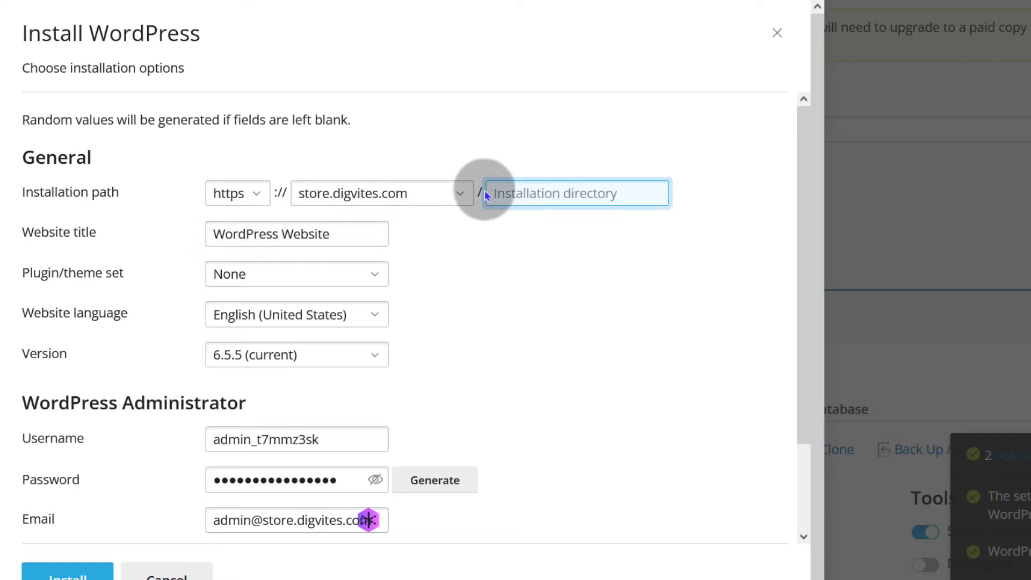
Step: Title the new website WordPress Website Store and choose the E-Commerce pack as its plugin/theme set
scroll(456, 280, "down", 2)
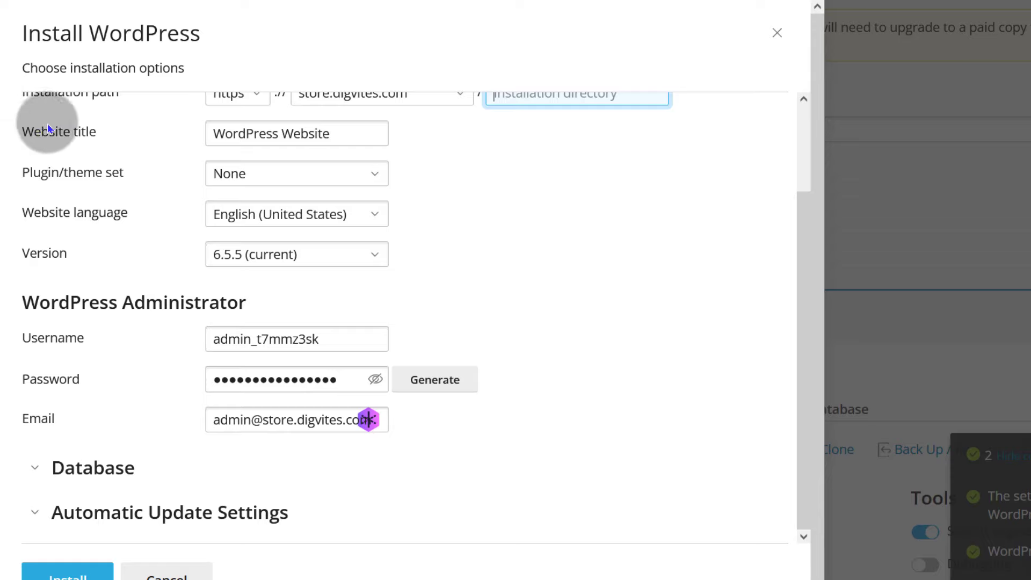
left_click(343, 133)
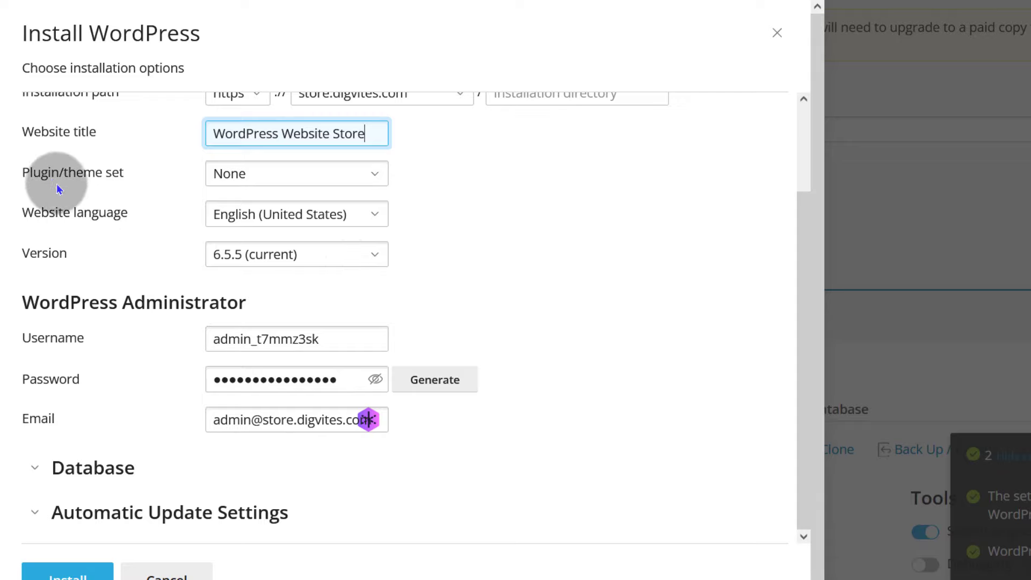
left_click(268, 174)
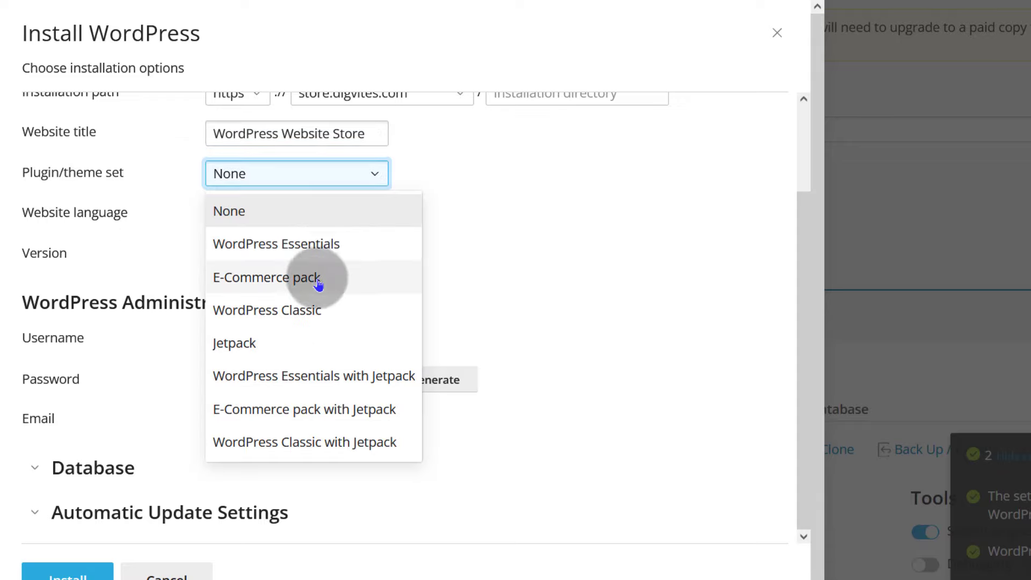
left_click(256, 277)
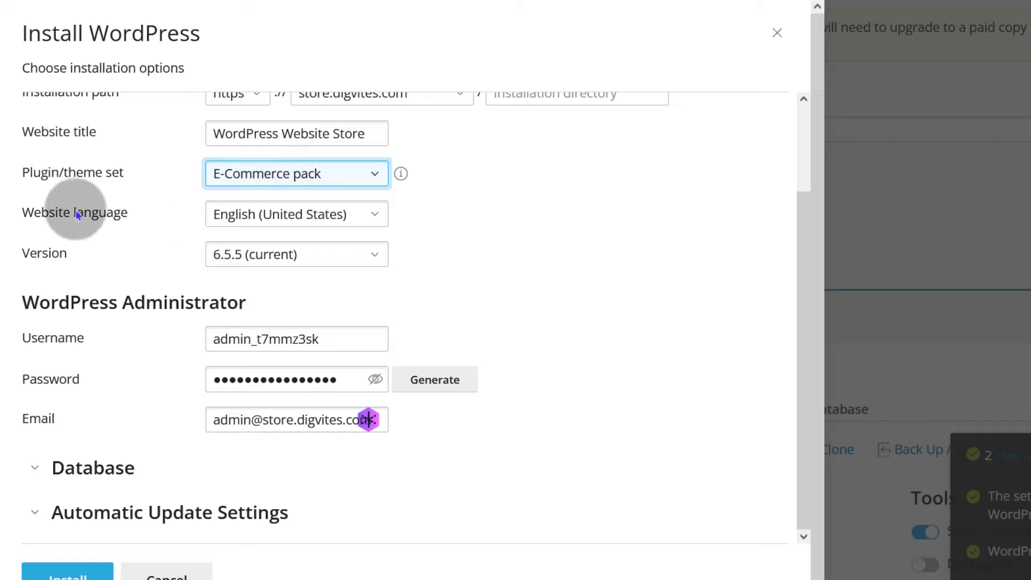
Step: Keep English (United States) as the website language and run the WordPress installation
left_click(317, 210)
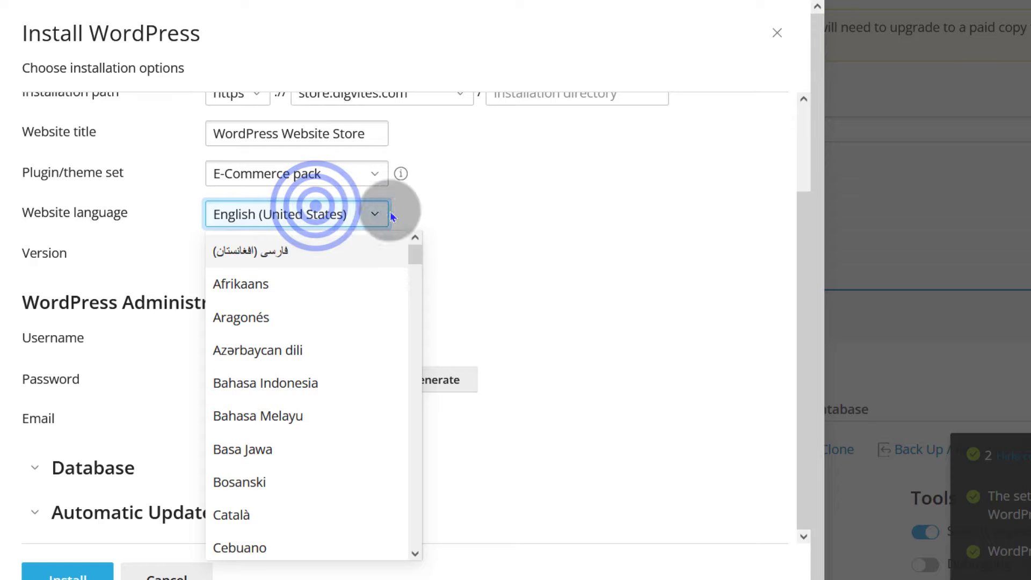
left_click(510, 210)
scroll(483, 263, "down", 1)
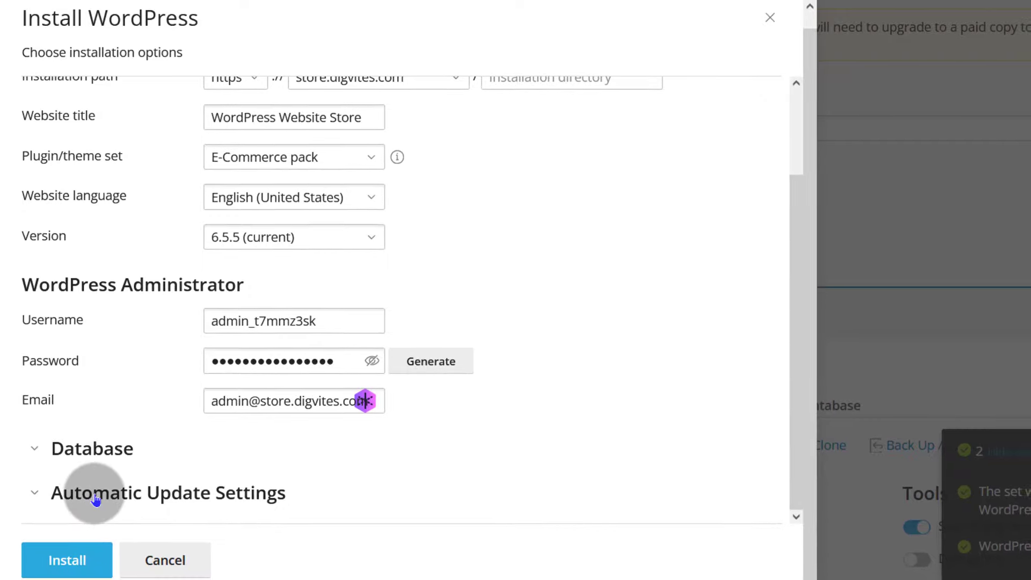
left_click(50, 556)
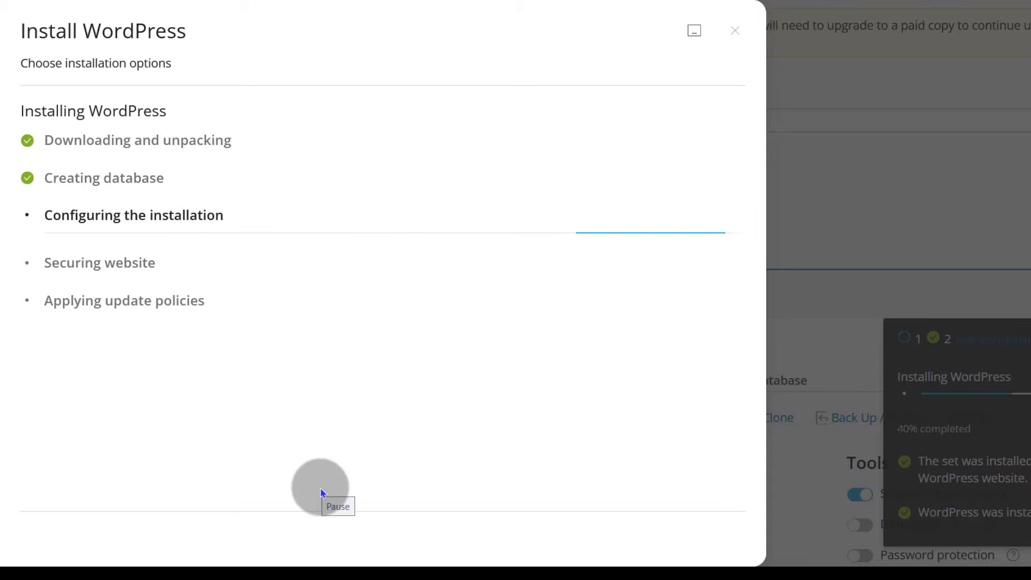
left_click(321, 488)
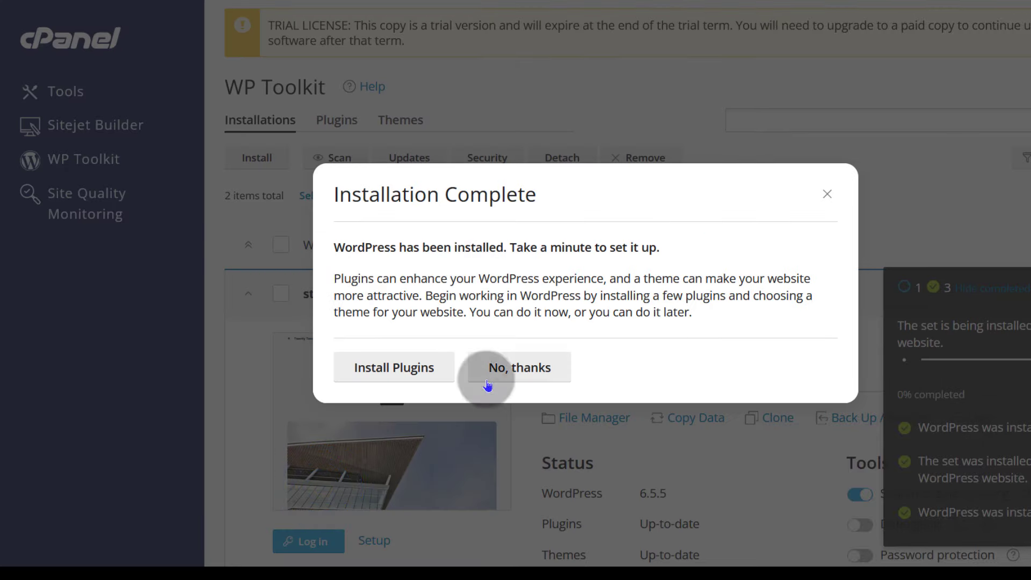
Step: Browse the plugins offered for store.digvites.com, install Yoast SEO and close the plugin list
left_click(396, 368)
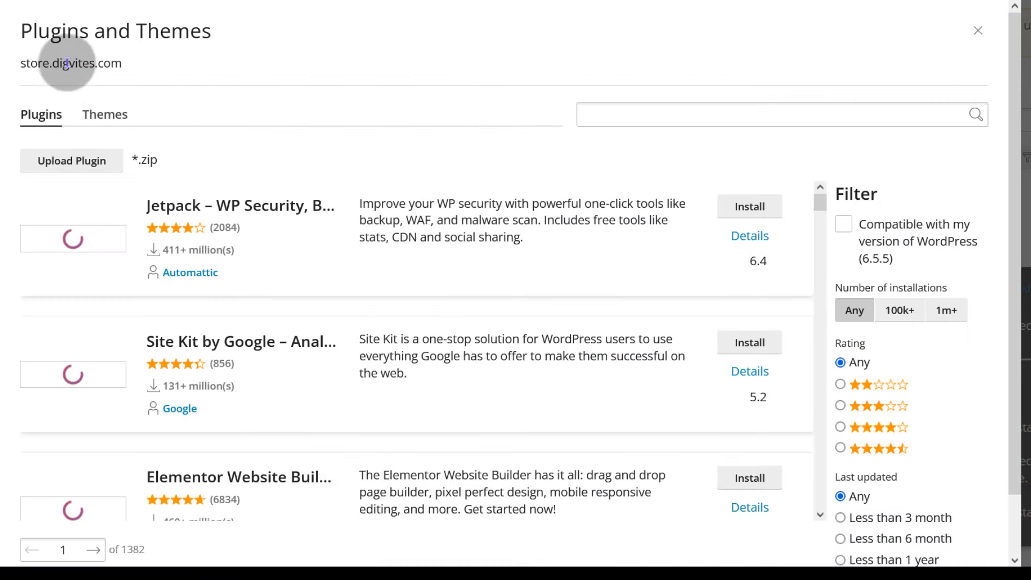
scroll(376, 336, "down", 15)
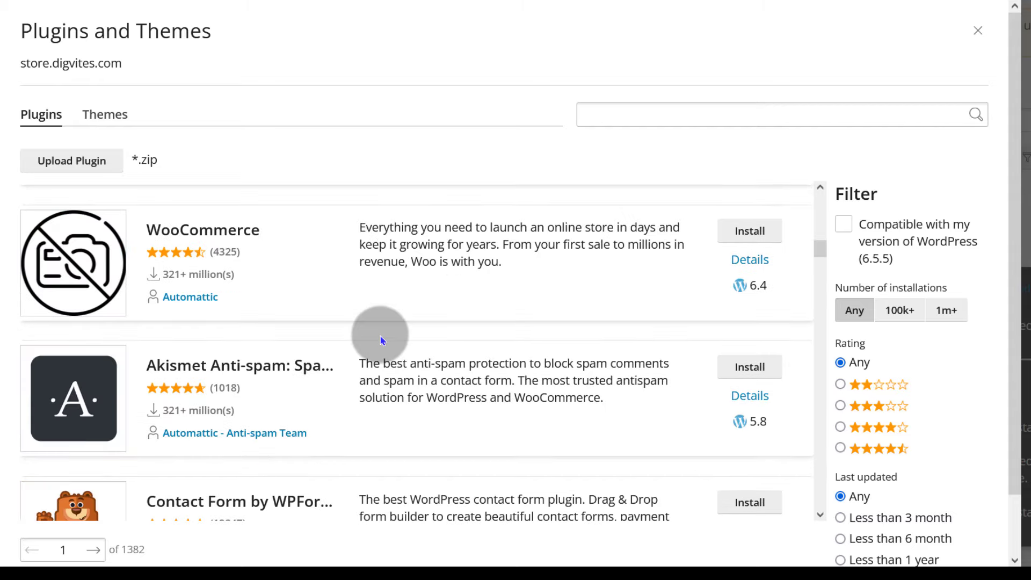
scroll(381, 341, "up", 11)
scroll(382, 343, "up", 3)
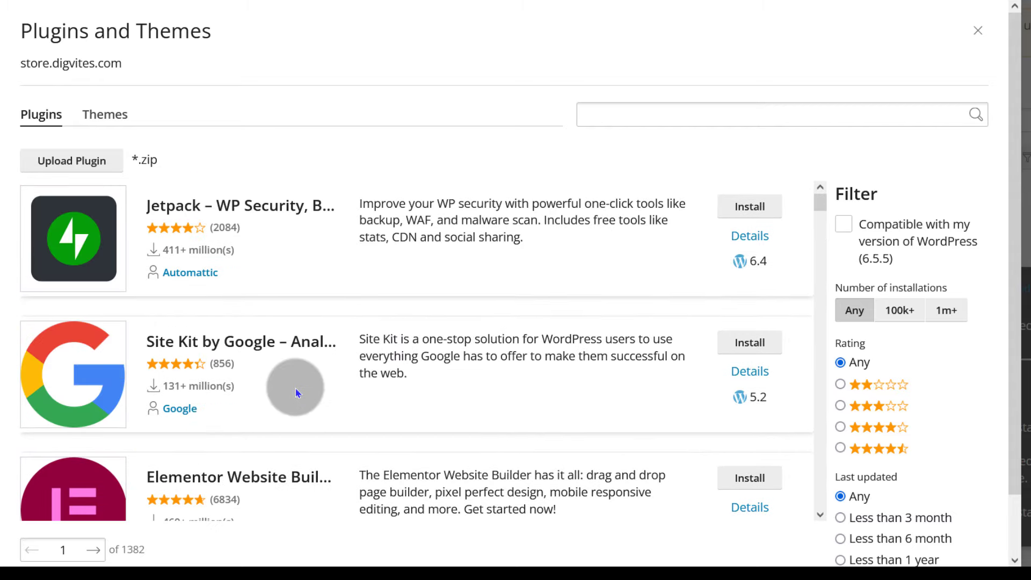
scroll(295, 388, "down", 3)
scroll(295, 388, "down", 5)
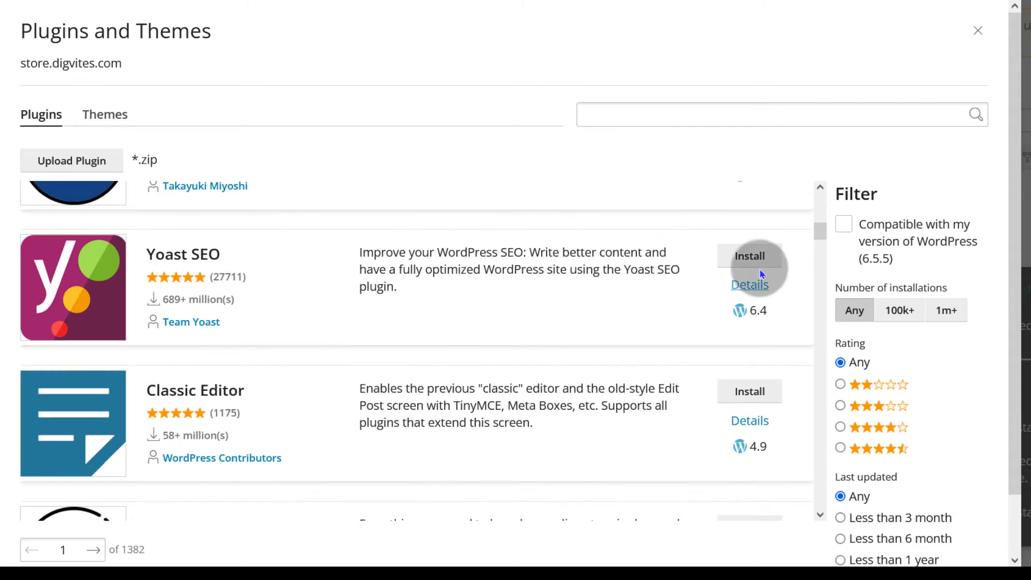
left_click(753, 256)
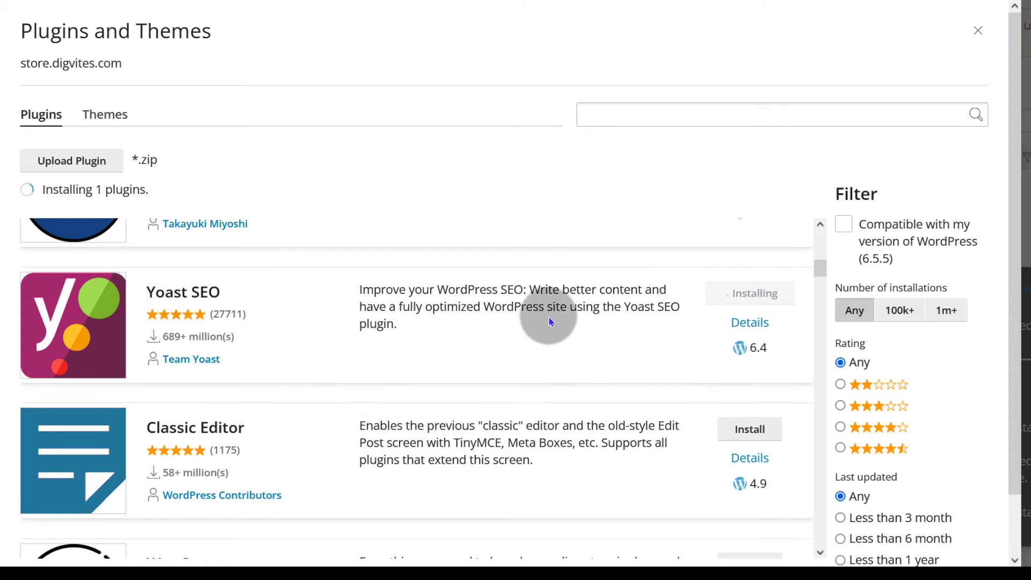
left_click(977, 31)
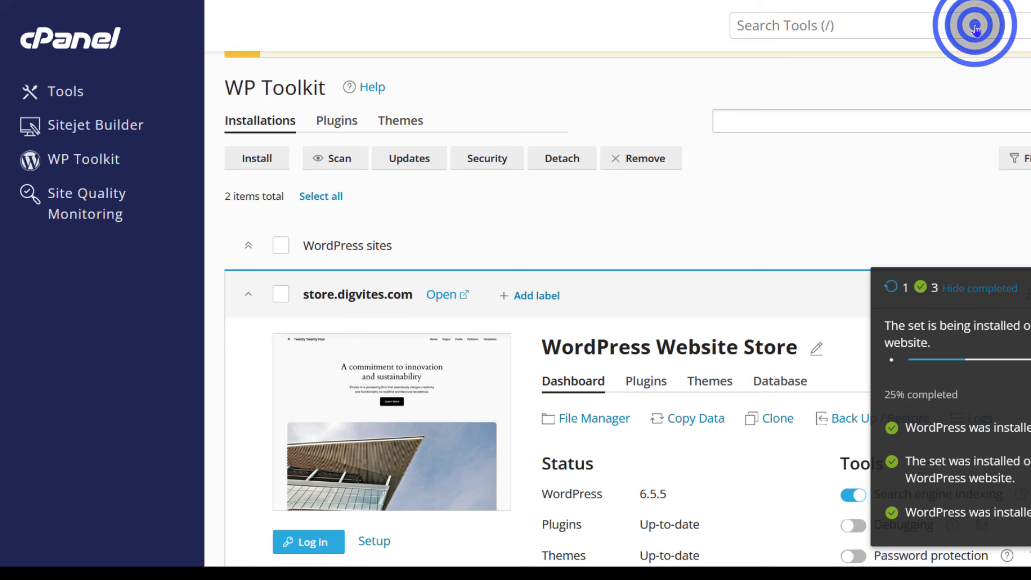
Step: Log in to WordPress for store.digvites.com from its WP Toolkit entry and look over the dashboard
scroll(388, 204, "down", 15)
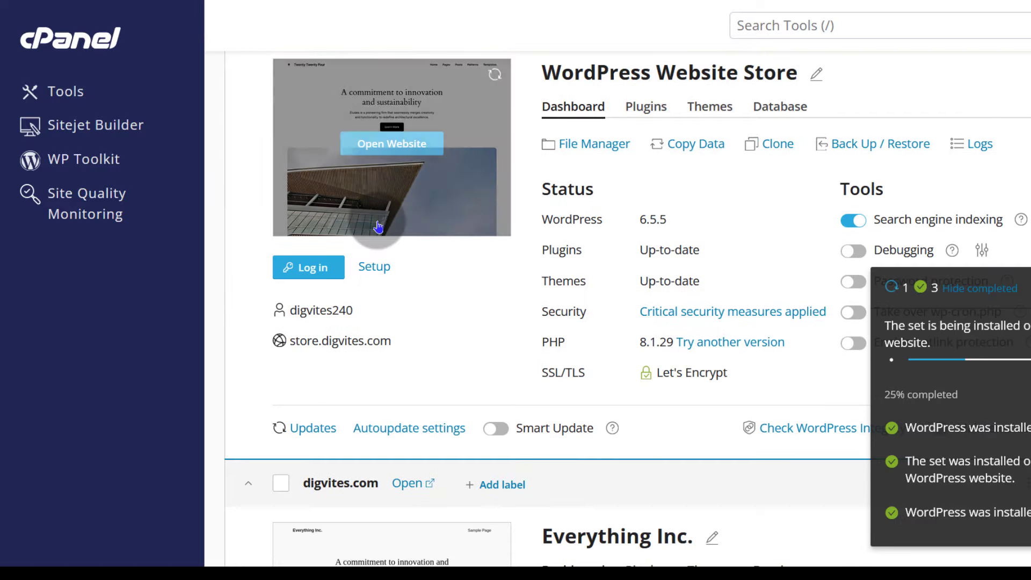
scroll(379, 225, "down", 3)
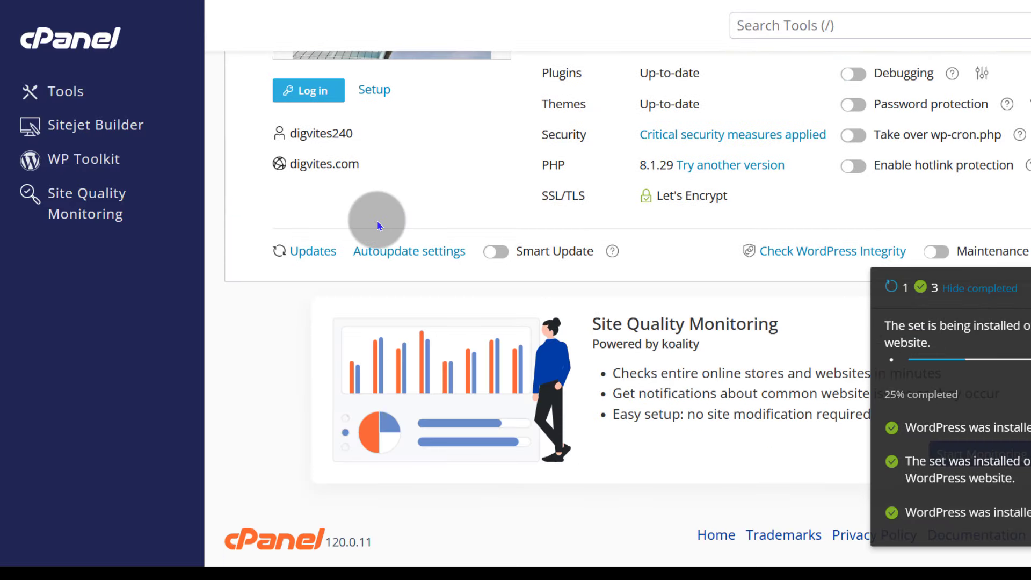
scroll(379, 223, "up", 12)
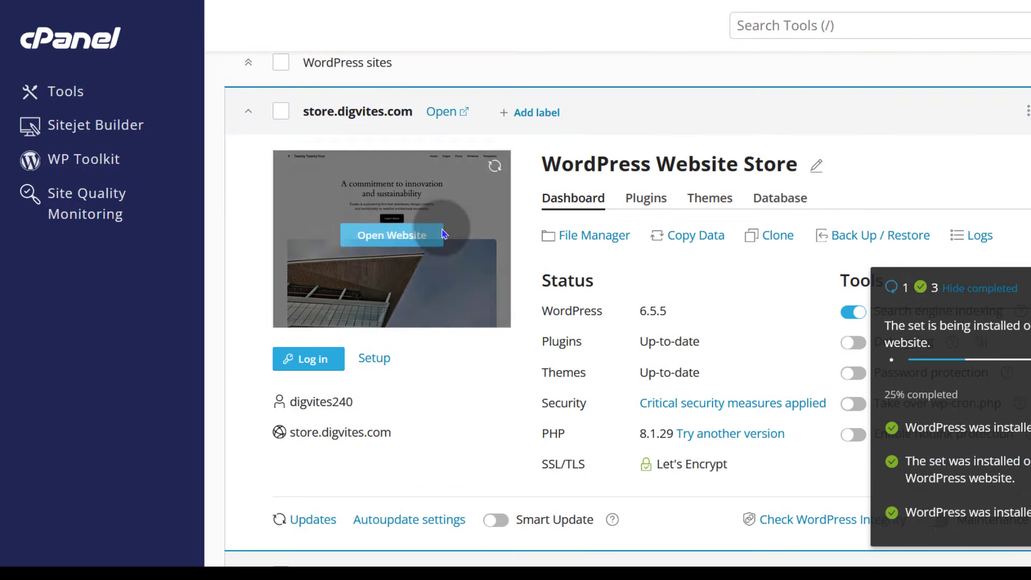
scroll(403, 256, "down", 3)
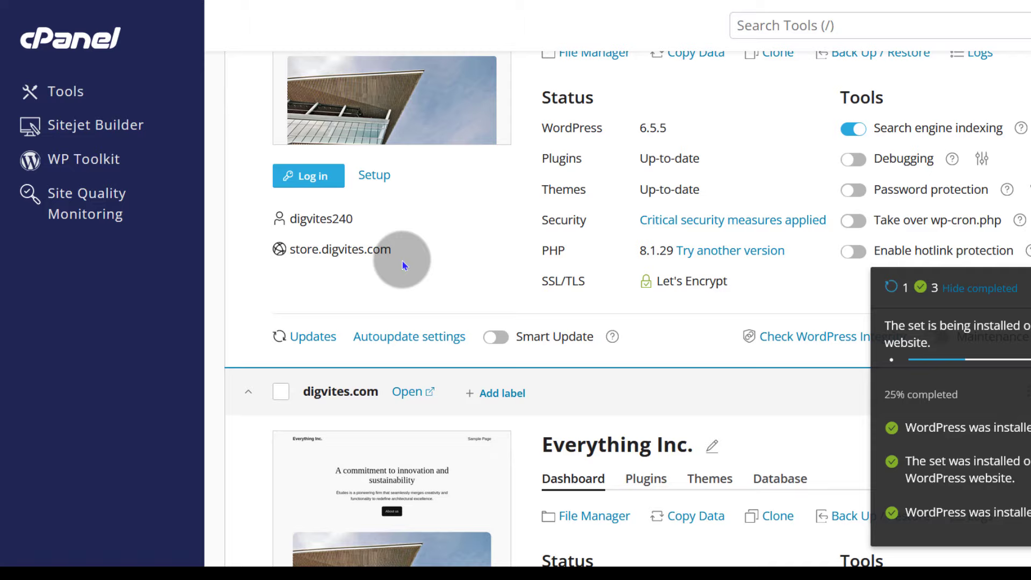
left_click(294, 179)
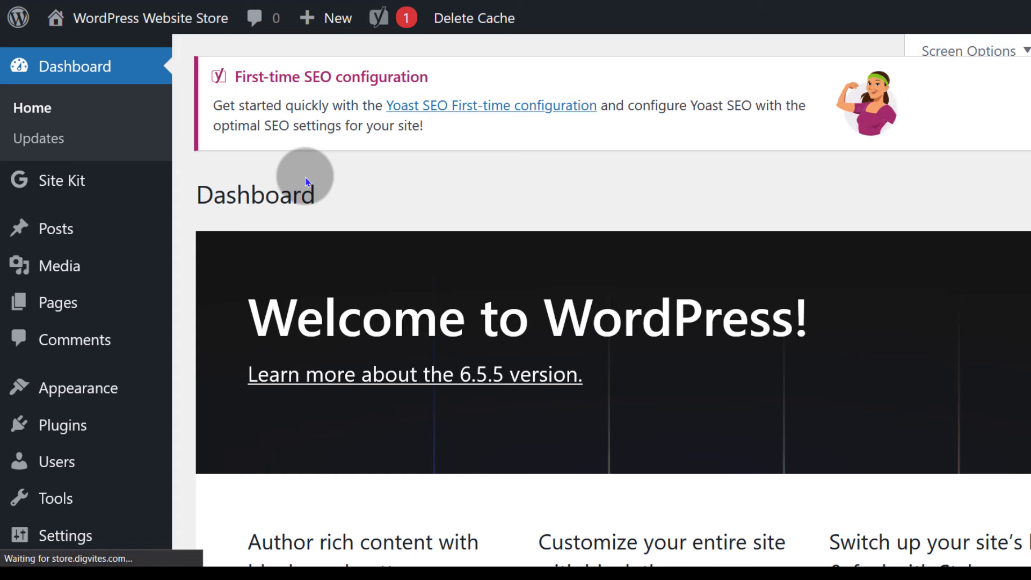
scroll(455, 295, "down", 7)
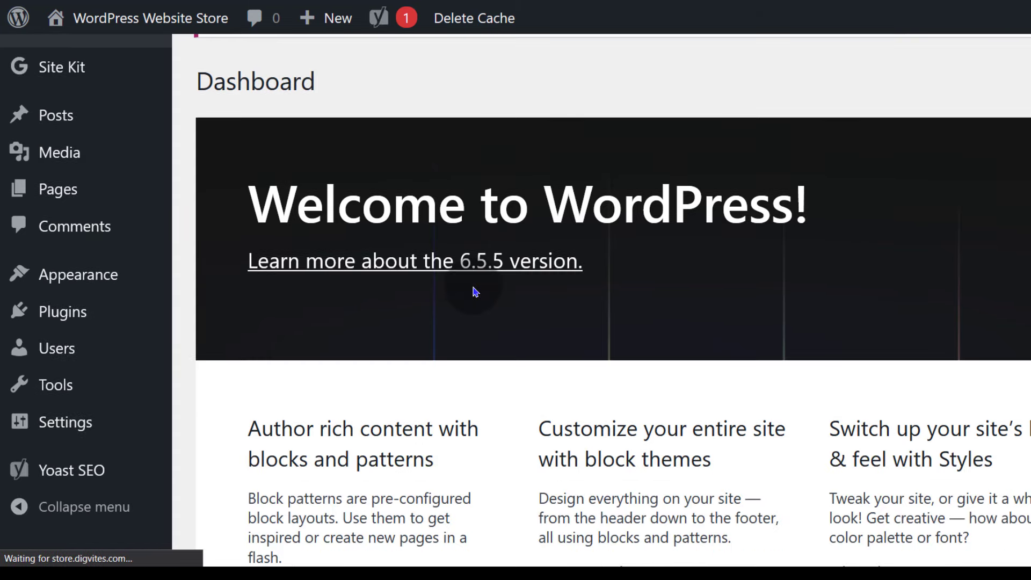
scroll(472, 292, "up", 7)
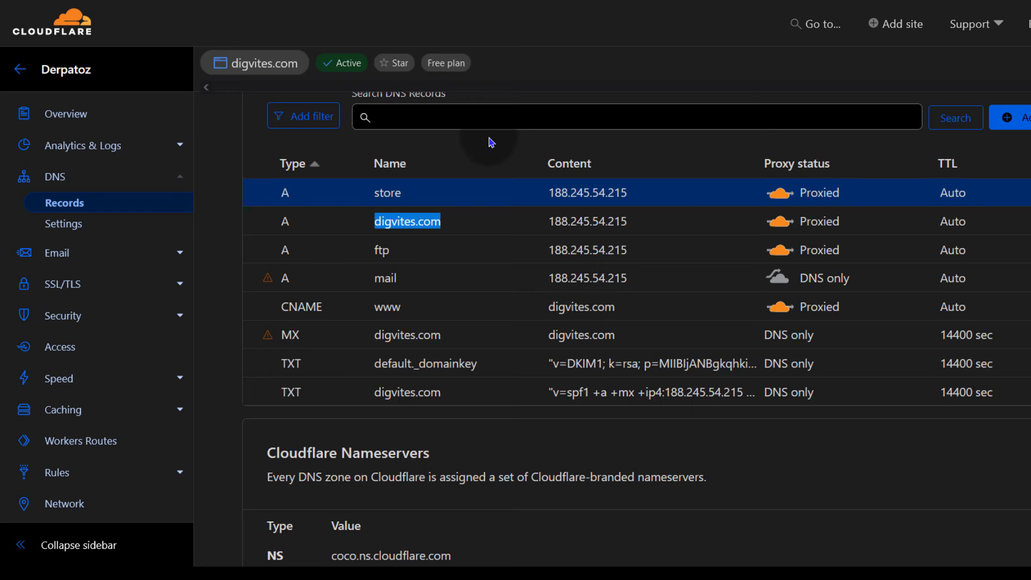
Step: Switch to cPanel, find the Zone Editor and open the DNS zone records of digvites.com
left_click(440, 239)
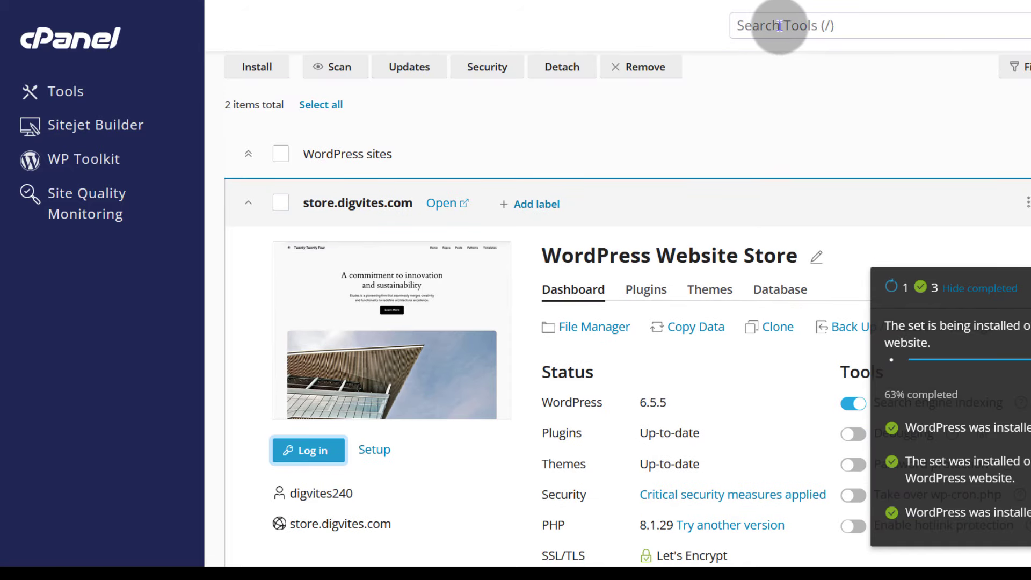
left_click(777, 23)
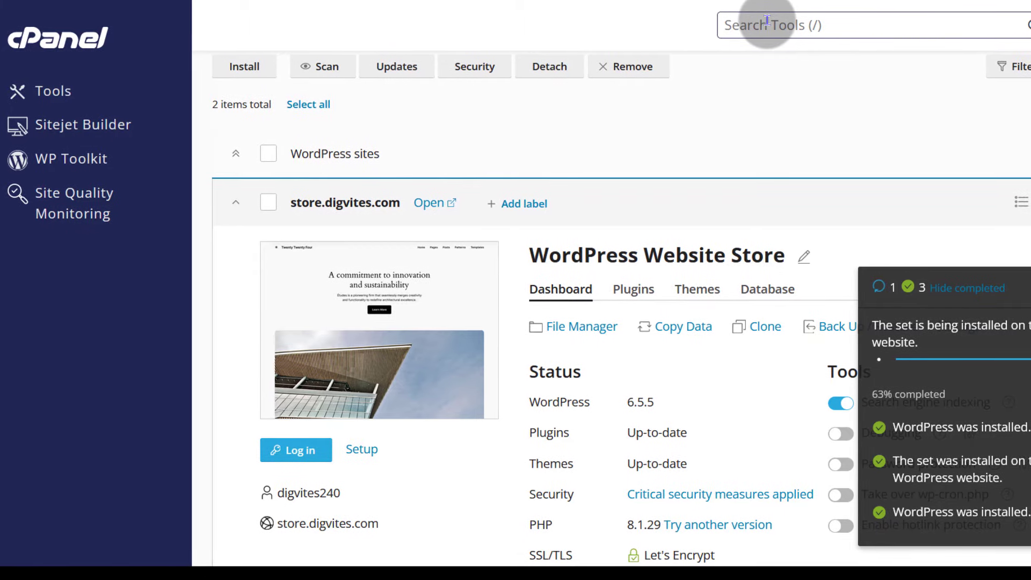
type("zone")
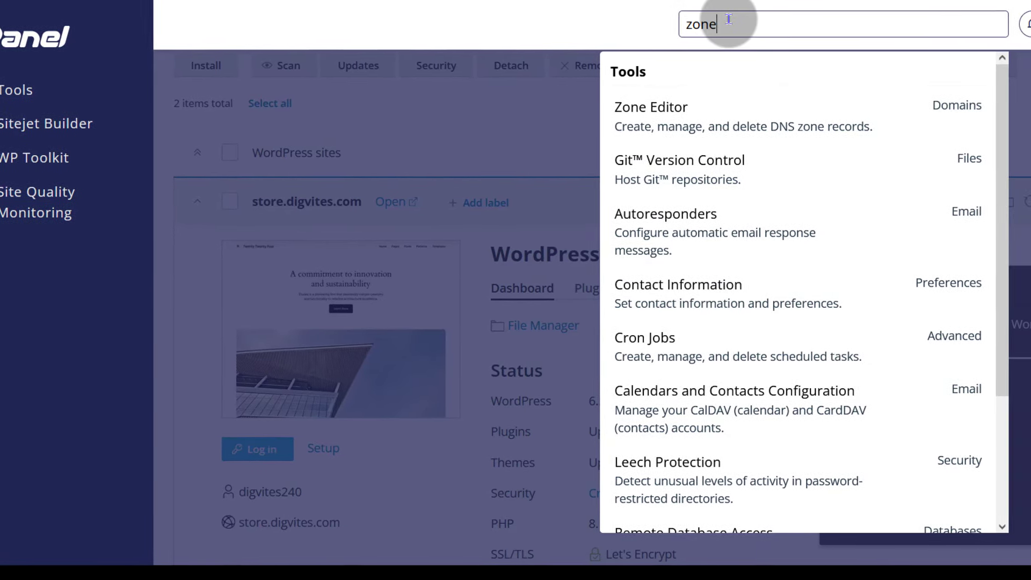
left_click(725, 121)
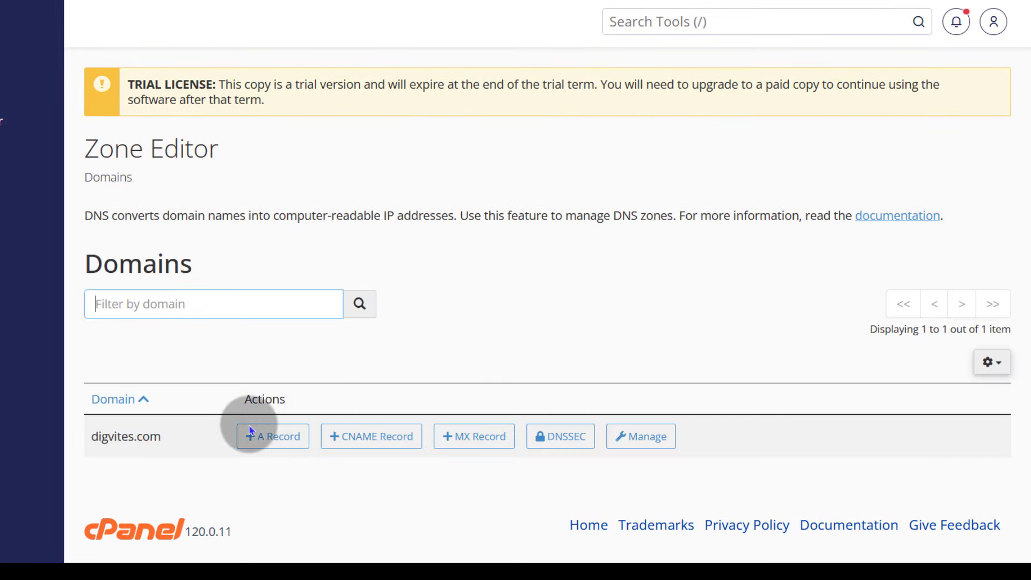
double_click(95, 436)
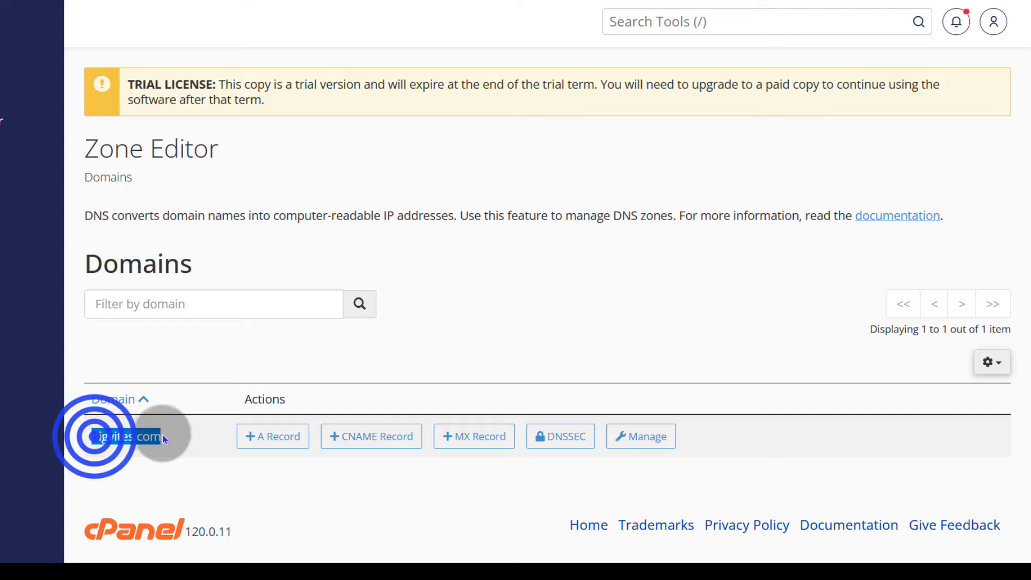
left_click(348, 483)
left_click_drag(108, 433, 153, 426)
left_click(526, 479)
left_click(661, 430)
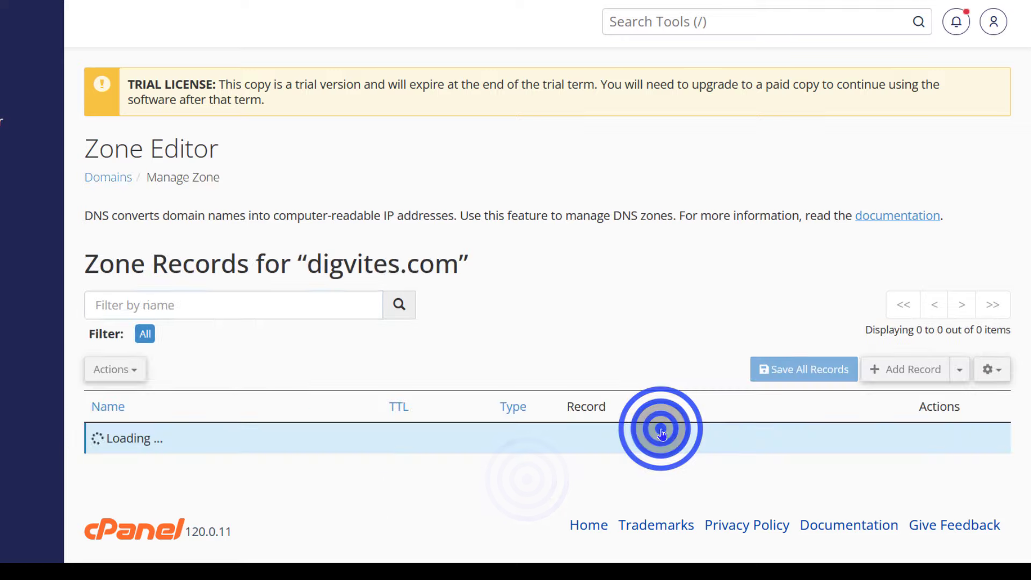
Step: Look through the zone records of digvites.com for the entries belonging to store.digvites.com
scroll(173, 207, "down", 15)
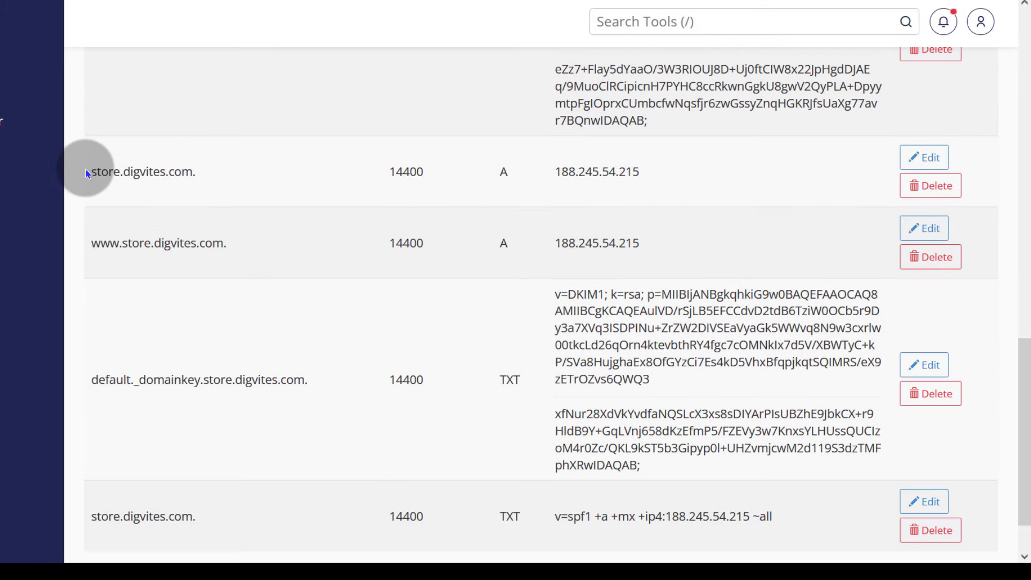
left_click(92, 171)
left_click_drag(92, 171, 166, 171)
left_click(70, 206)
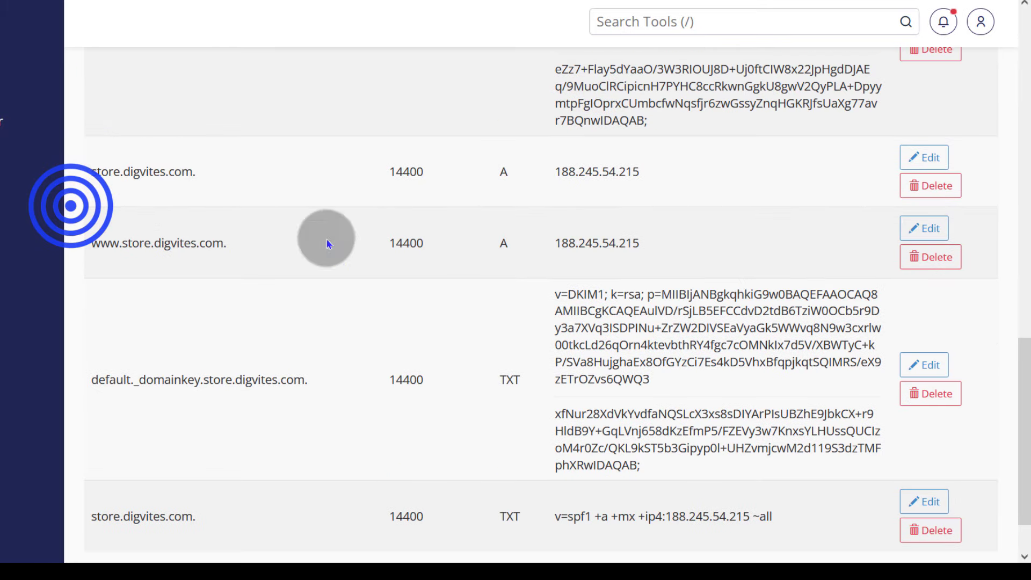
scroll(744, 346, "down", 2)
scroll(744, 358, "up", 17)
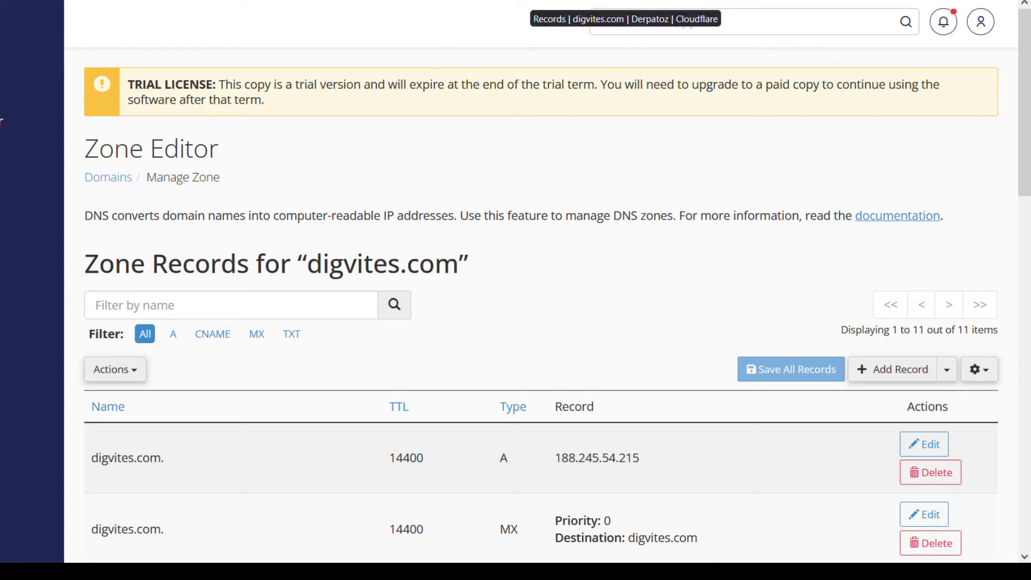
Step: Switch to Cloudflare, open the DNS records of accomodater.com and copy that domain name
left_click(531, 0)
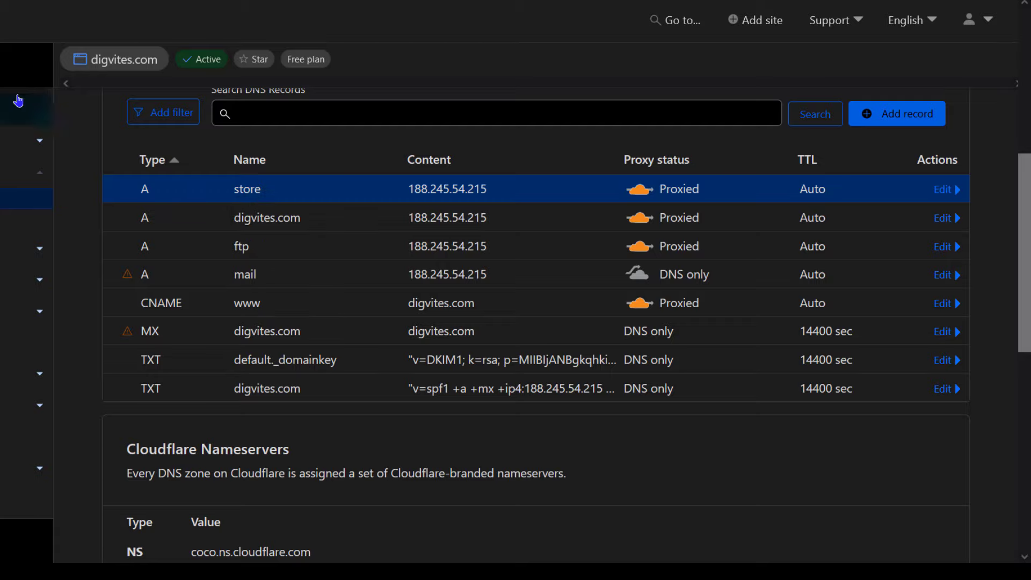
left_click(127, 64)
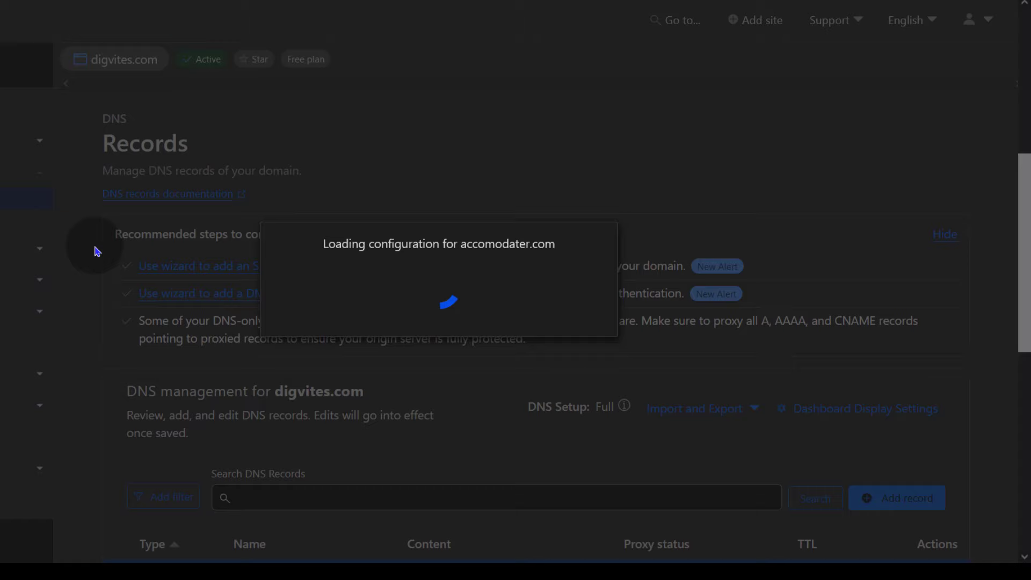
scroll(331, 287, "down", 4)
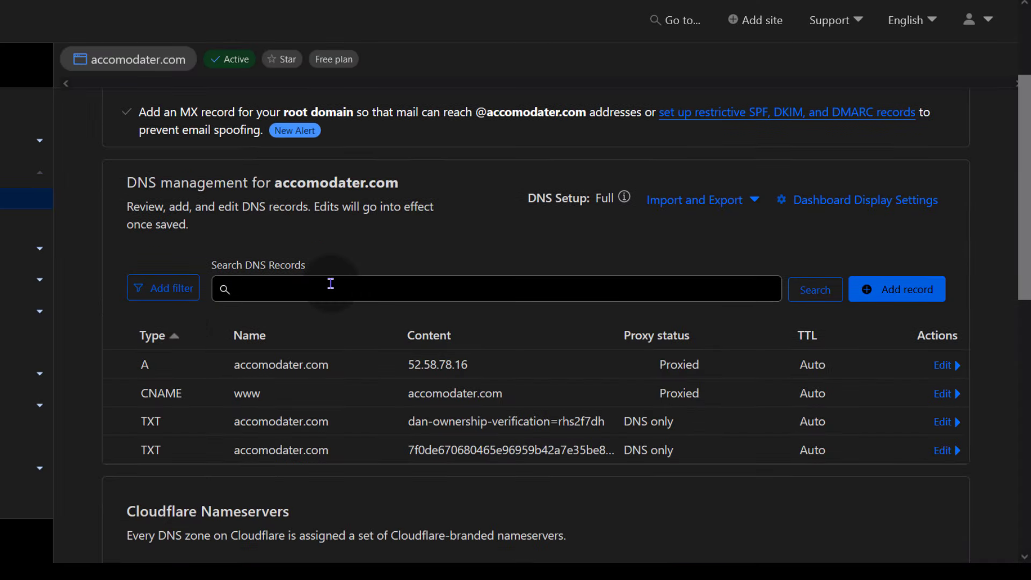
left_click(284, 287)
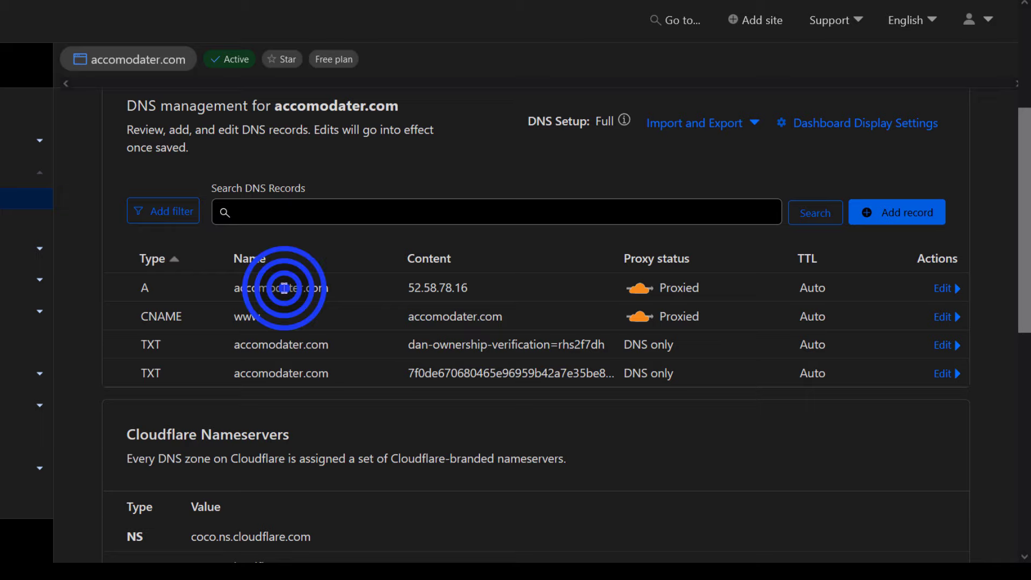
right_click(284, 288)
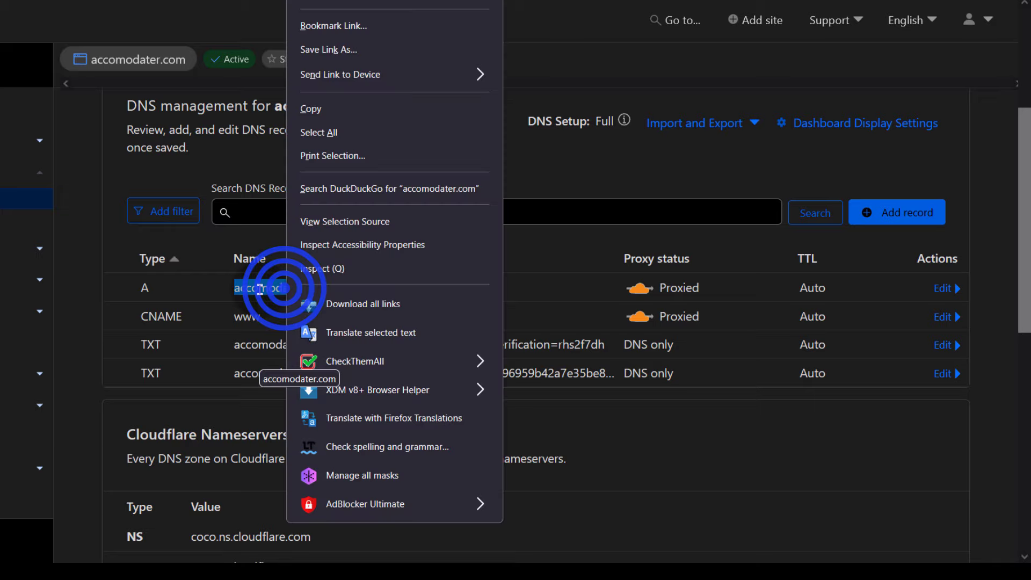
left_click(311, 108)
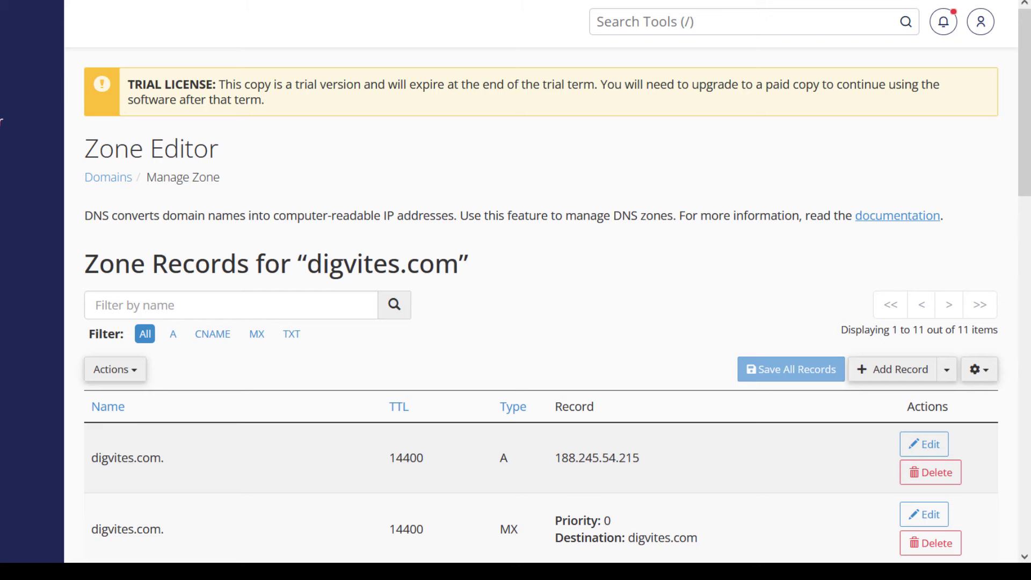
Step: Start creating a new domain in cPanel's Domains tool and enter accomodater.com as its name
left_click(783, 19)
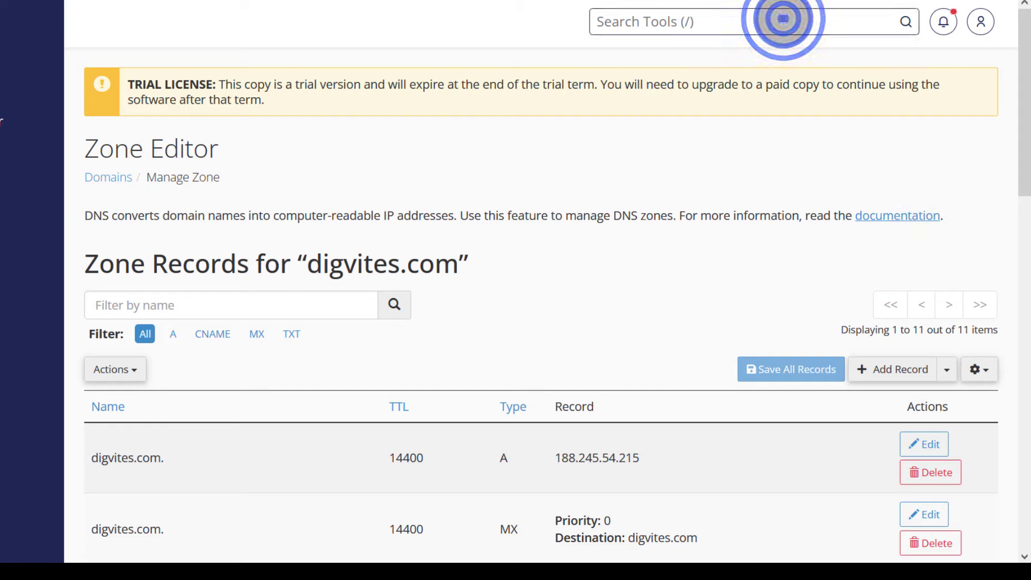
type("dom")
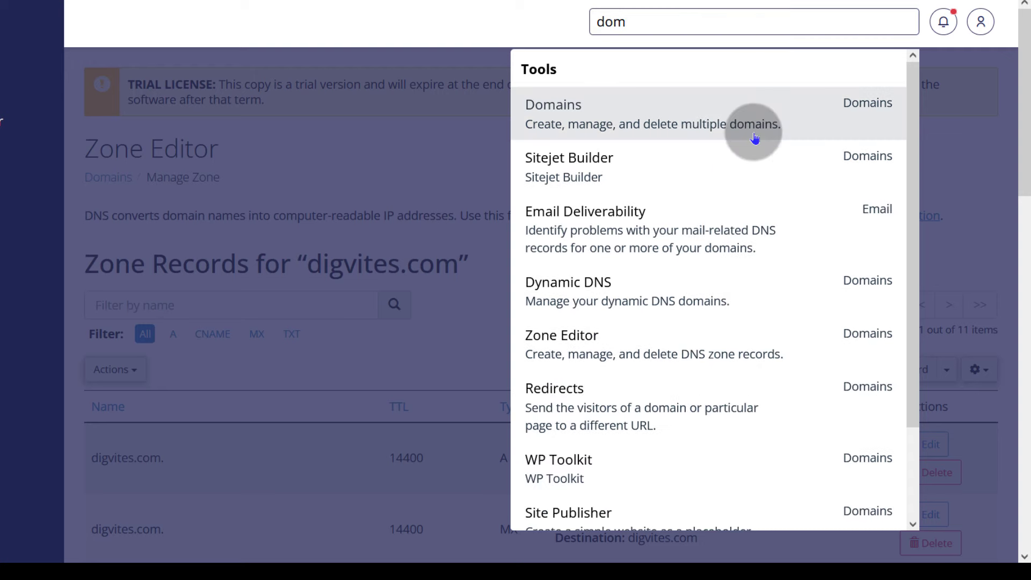
left_click(562, 104)
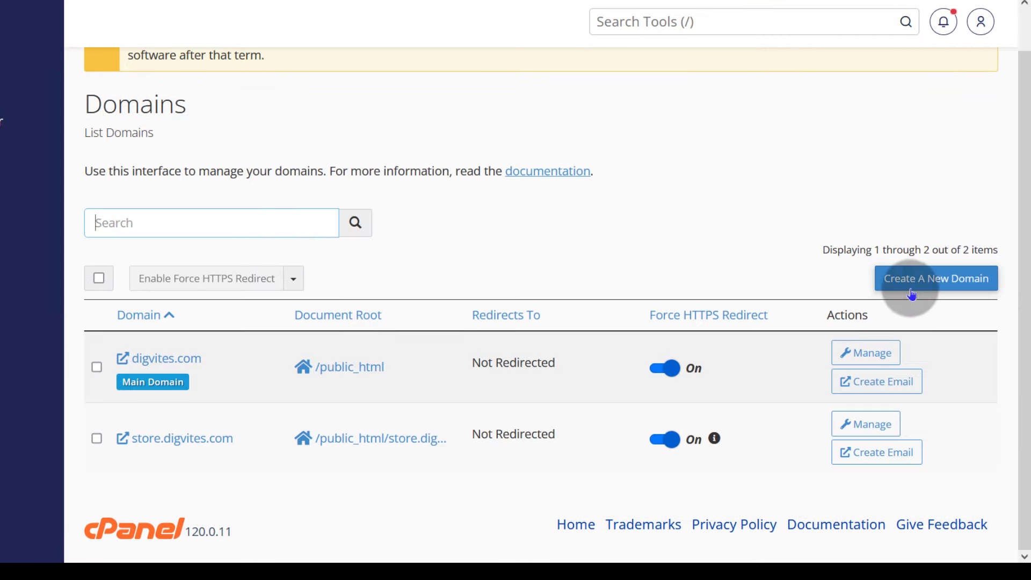
left_click(924, 278)
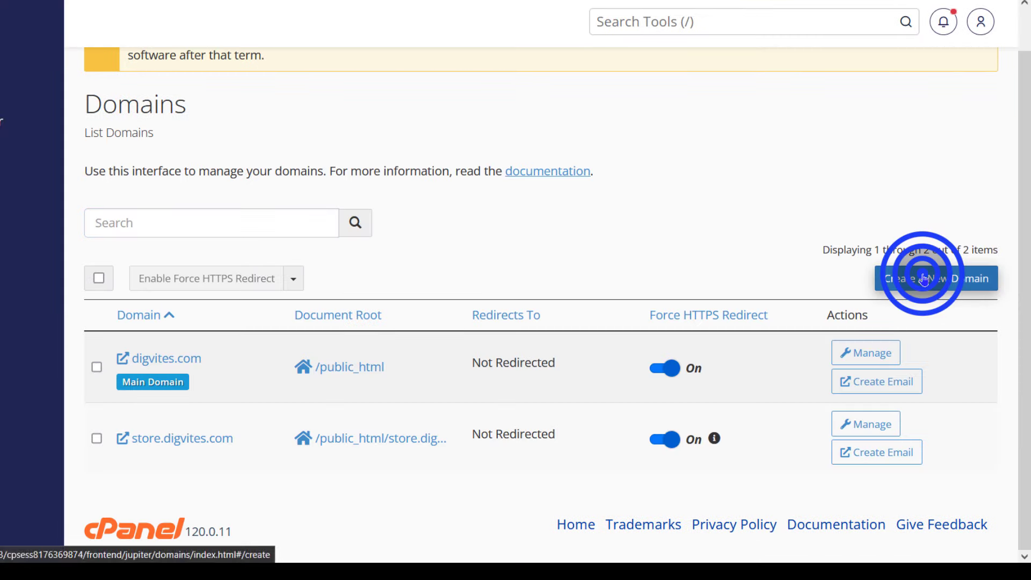
left_click(145, 355)
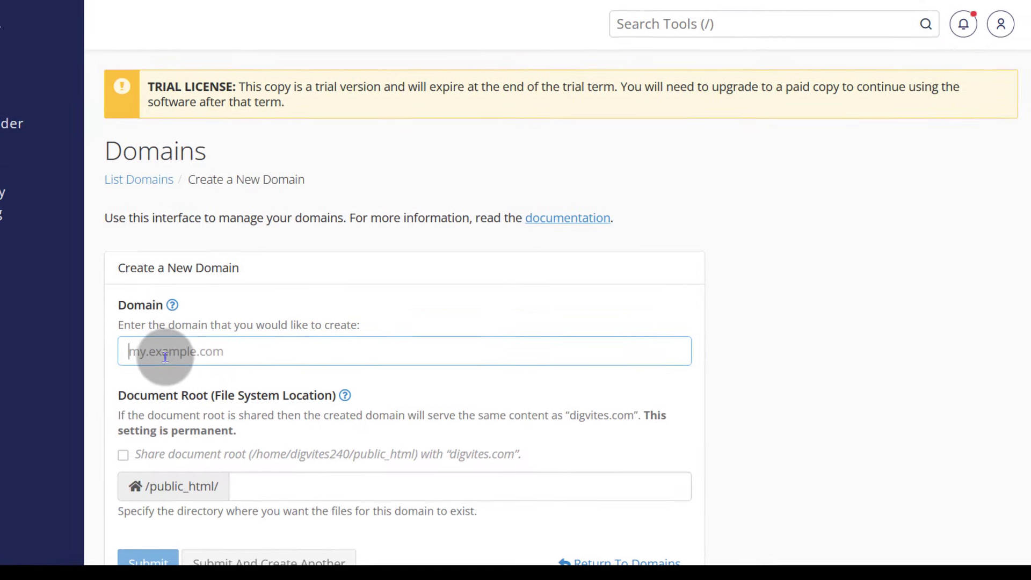
right_click(165, 357)
left_click(222, 37)
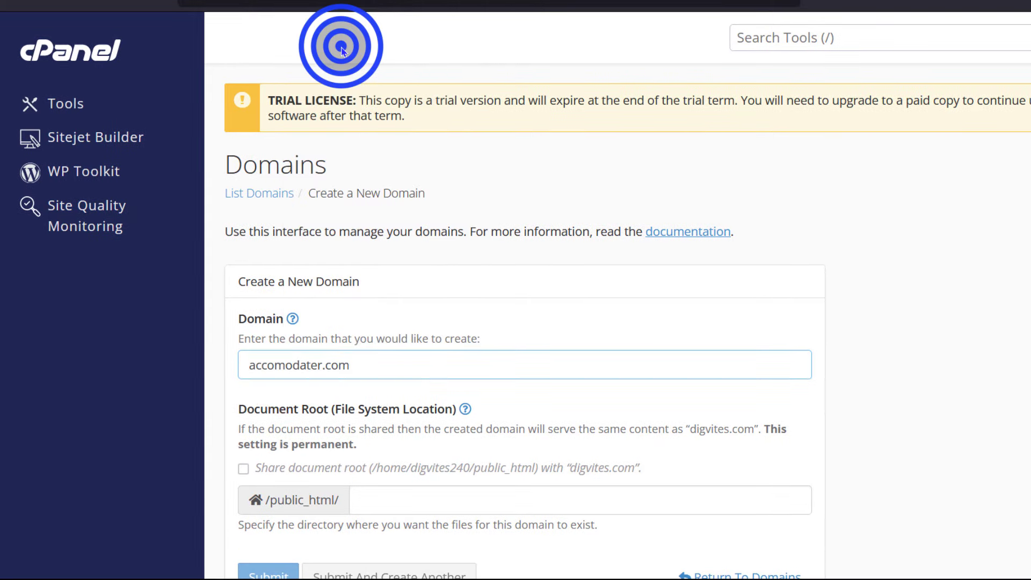
Step: Switch to WHM and open the default package for editing
scroll(377, 281, "down", 1)
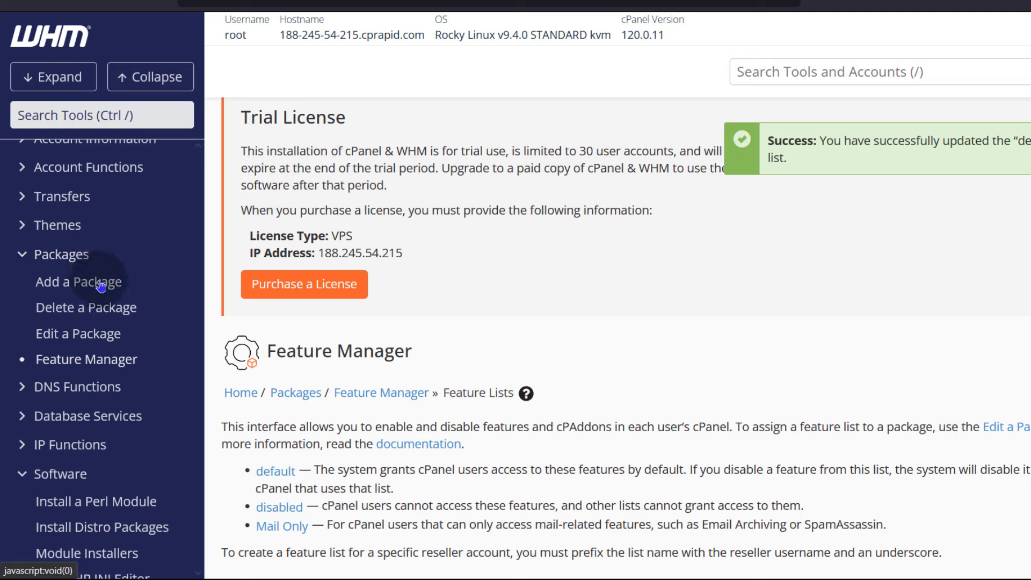
left_click(66, 338)
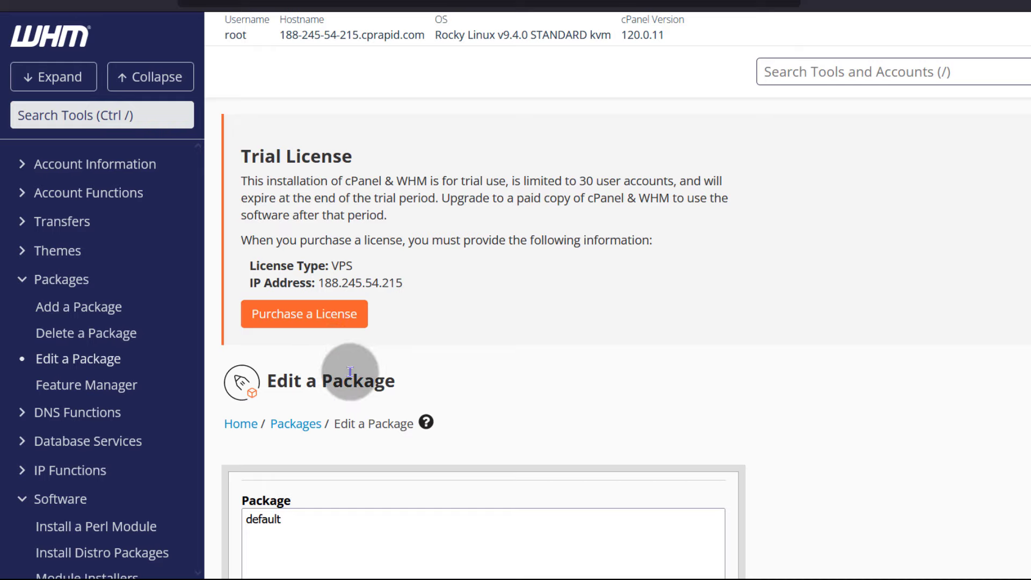
scroll(483, 281, "down", 5)
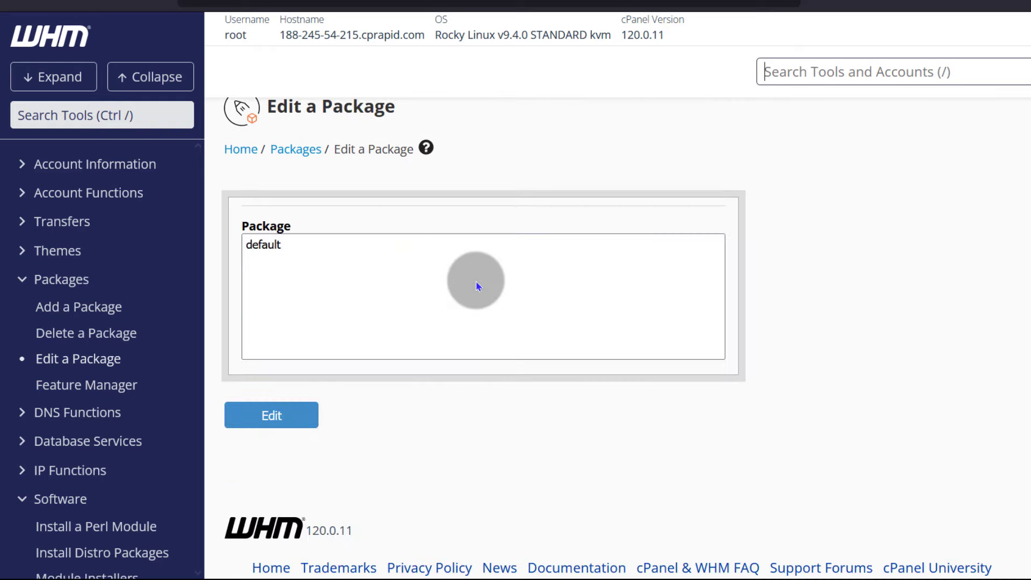
left_click(263, 244)
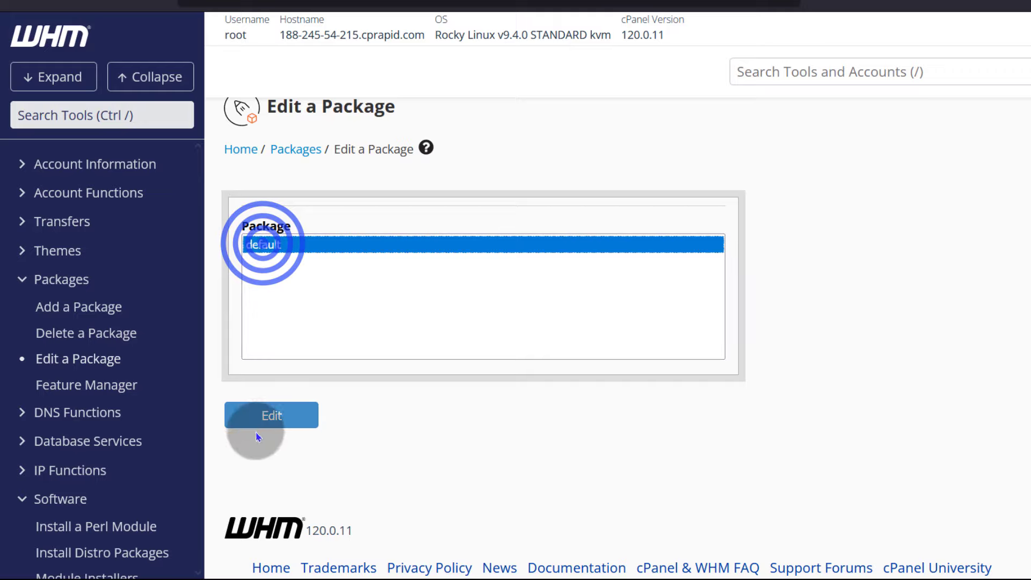
left_click(267, 417)
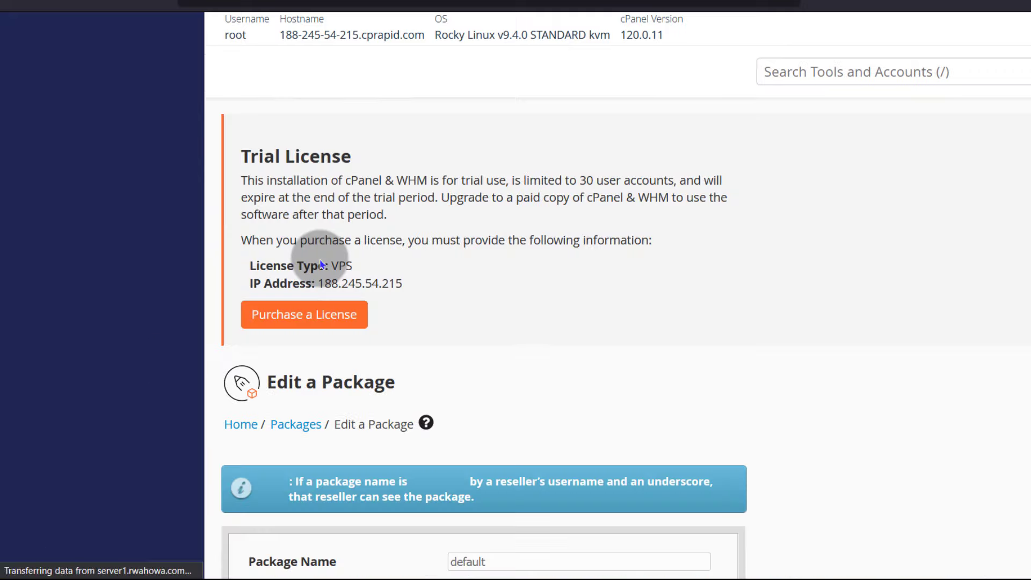
Step: Set both Max Addon Domains and Max Parked Domains of the default package to 2
scroll(535, 263, "down", 3)
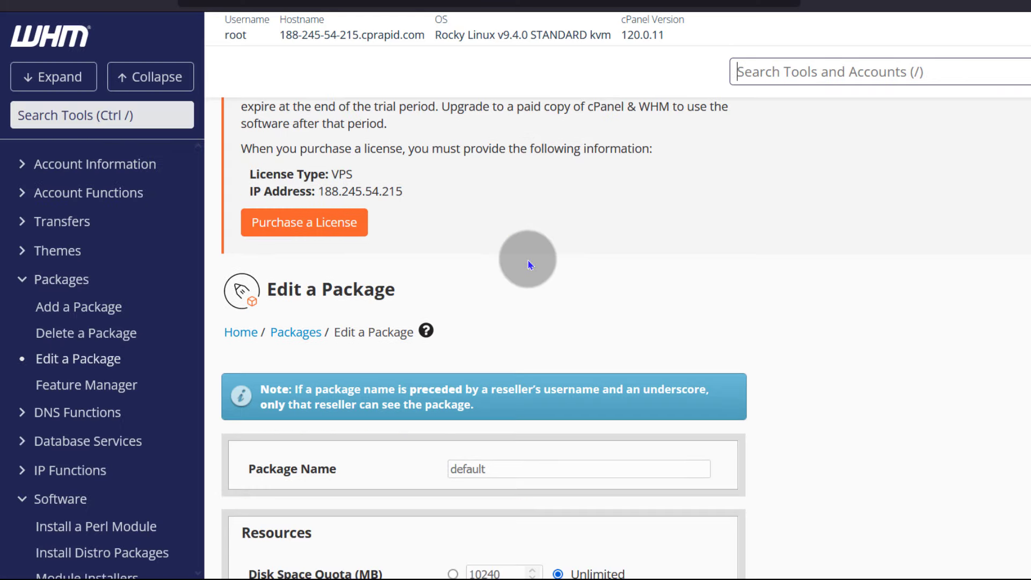
scroll(526, 262, "down", 5)
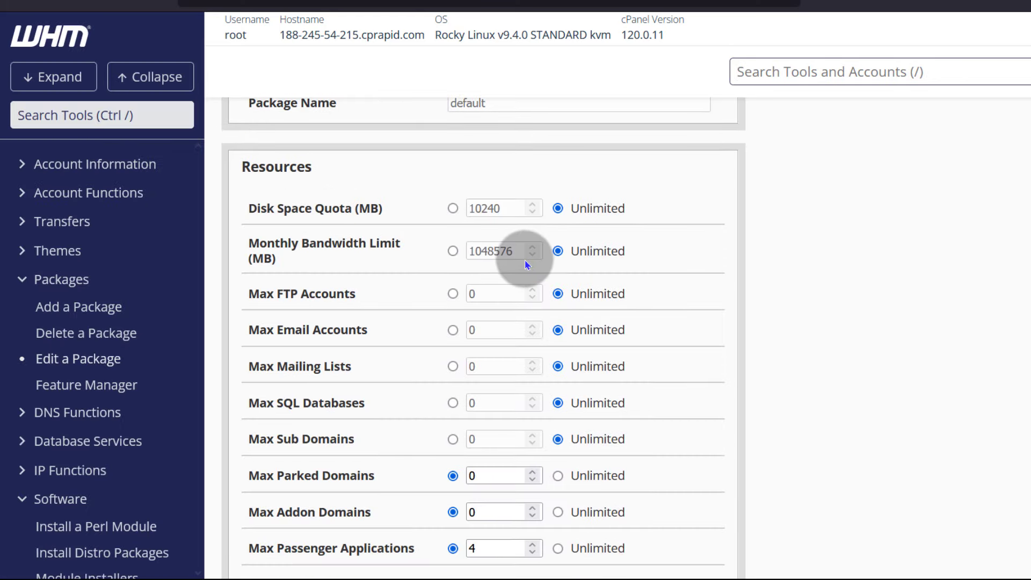
scroll(418, 214, "down", 2)
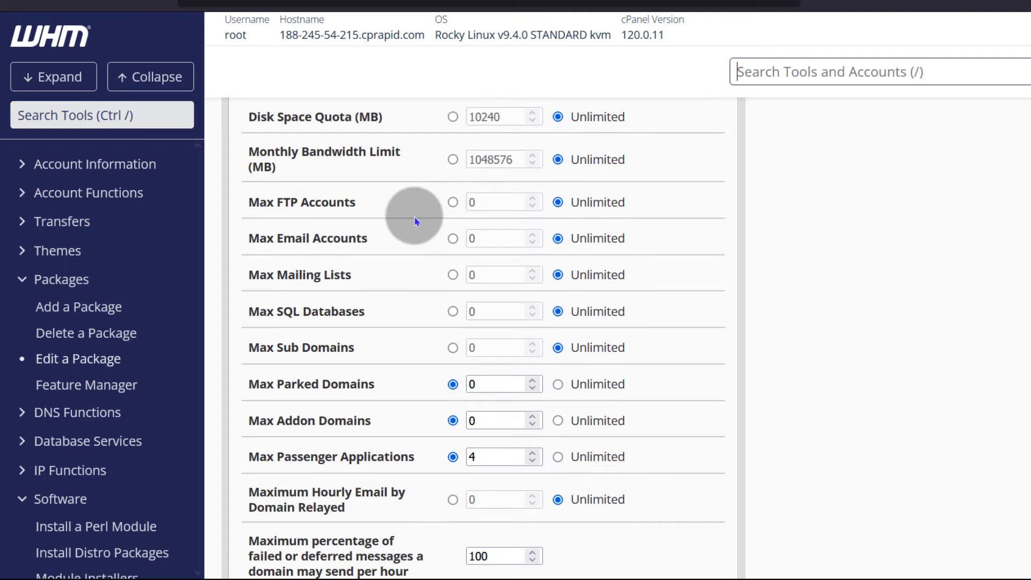
scroll(354, 263, "down", 4)
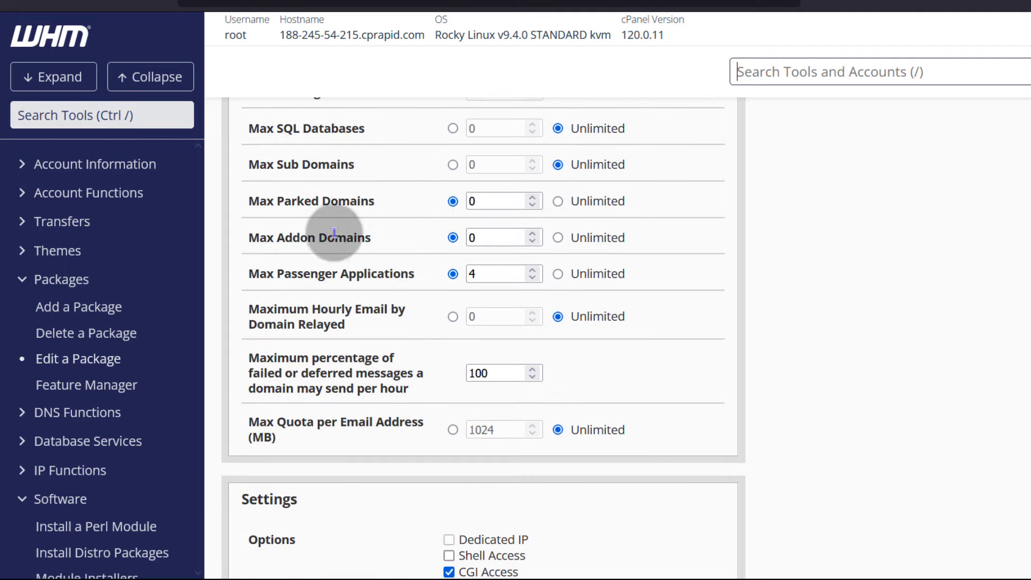
double_click(488, 235)
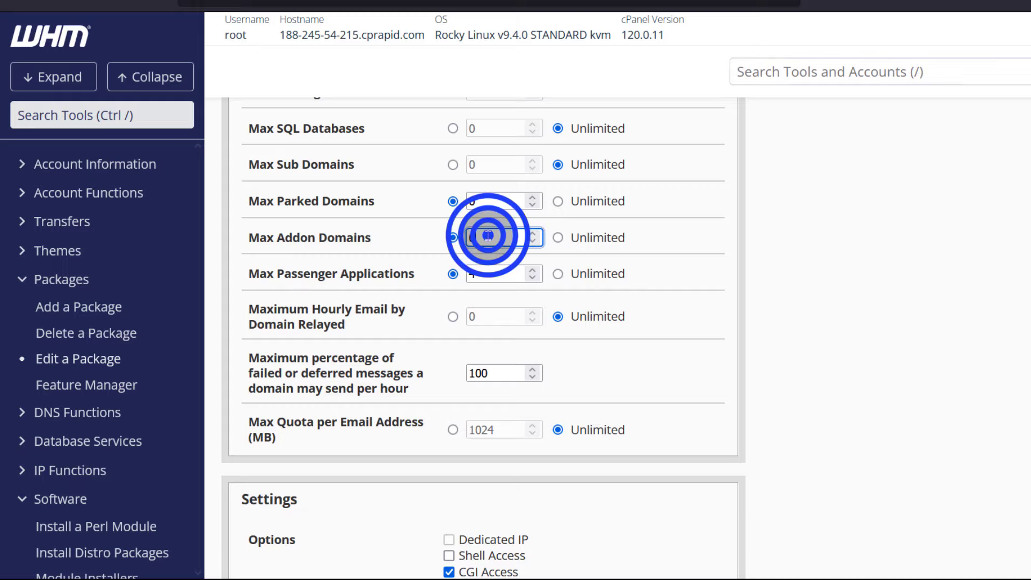
type("2")
double_click(486, 202)
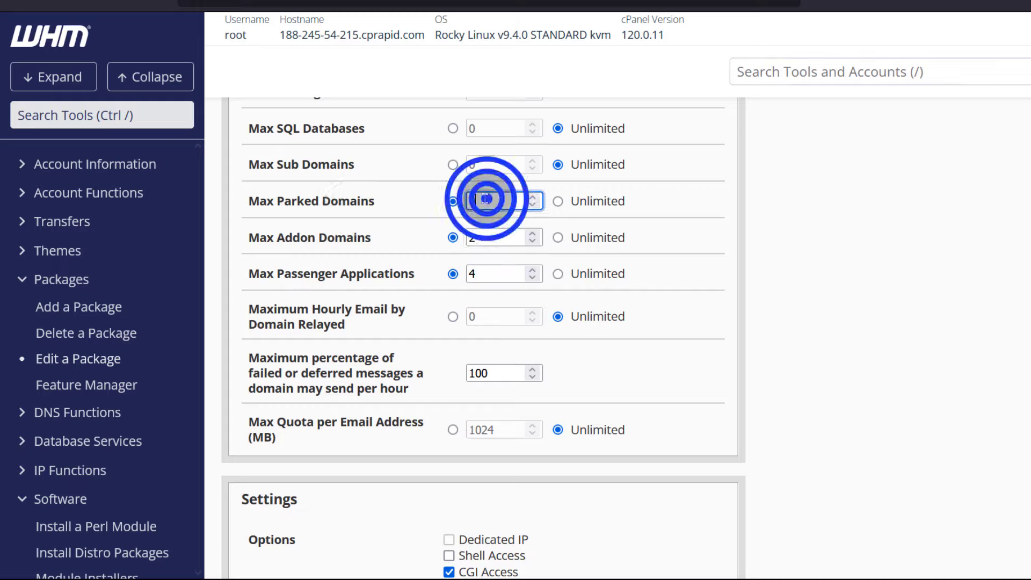
type("2")
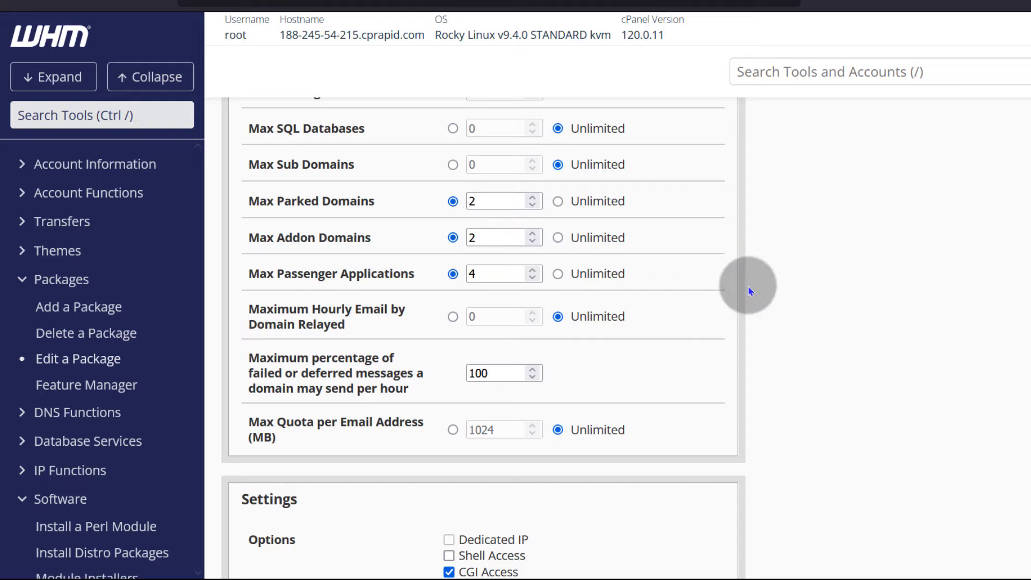
Step: Save the changes to the default package
scroll(750, 290, "down", 2)
scroll(746, 293, "down", 10)
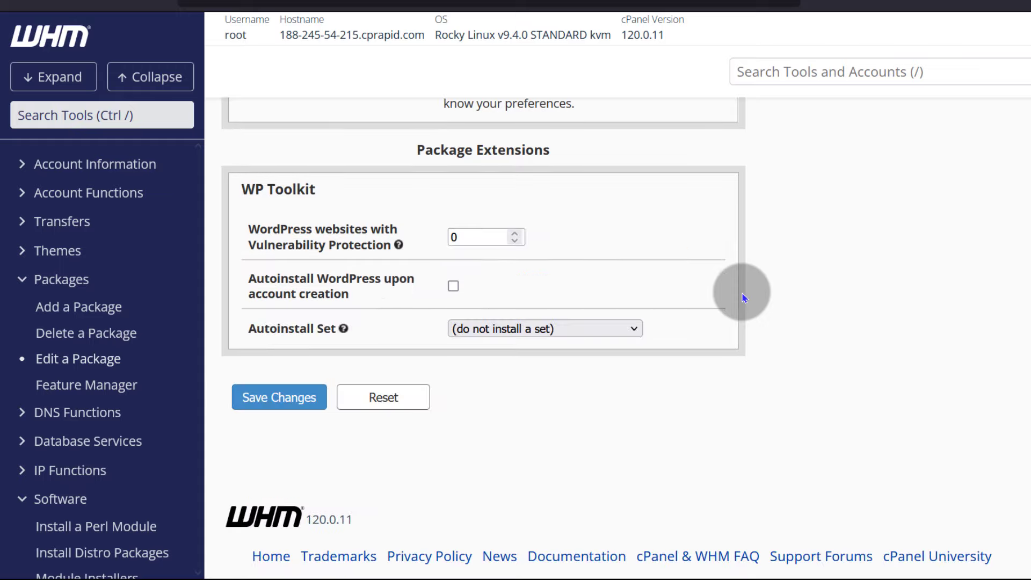
scroll(744, 298, "down", 1)
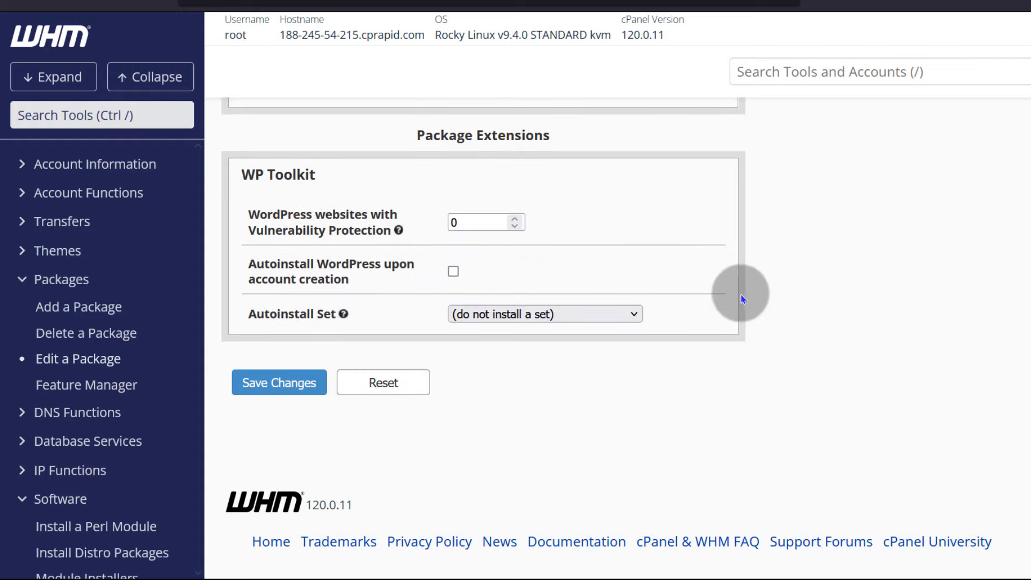
left_click(268, 381)
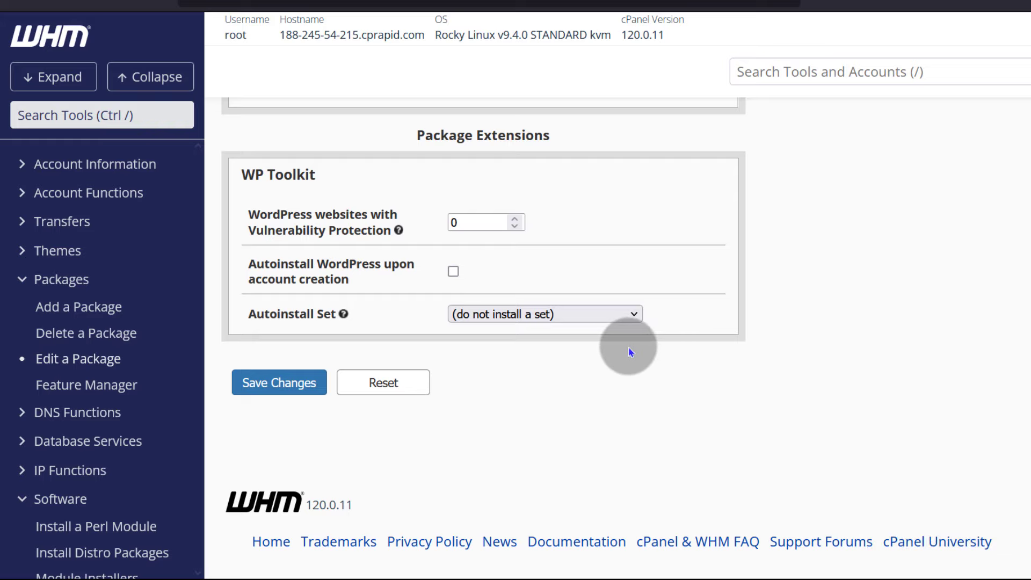
scroll(566, 356, "up", 10)
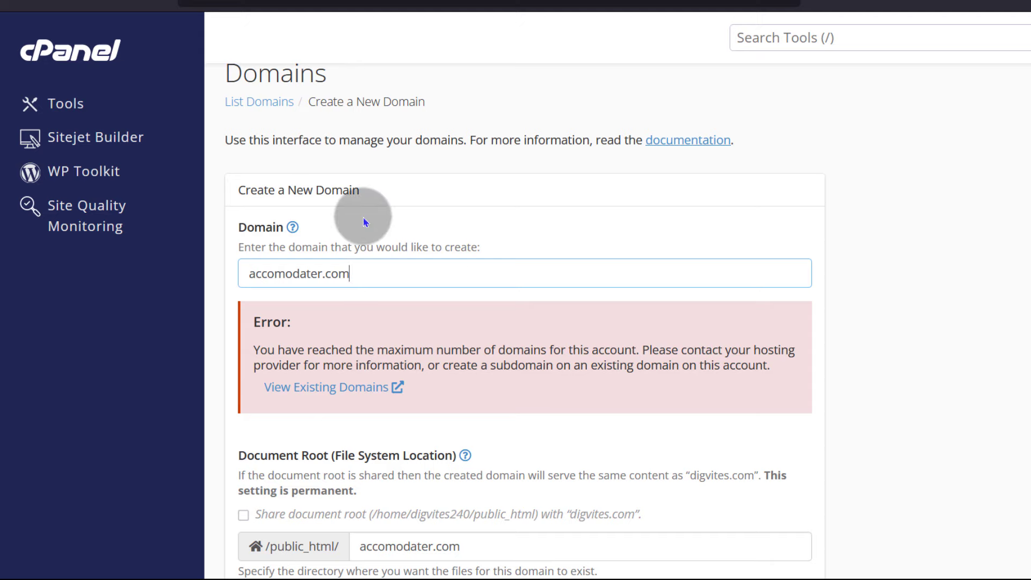
Step: Switch to cPanel, reload the new domain form and try to create accomodater.com with the document root shared with digvites.com
left_click(361, 273)
scroll(390, 266, "down", 2)
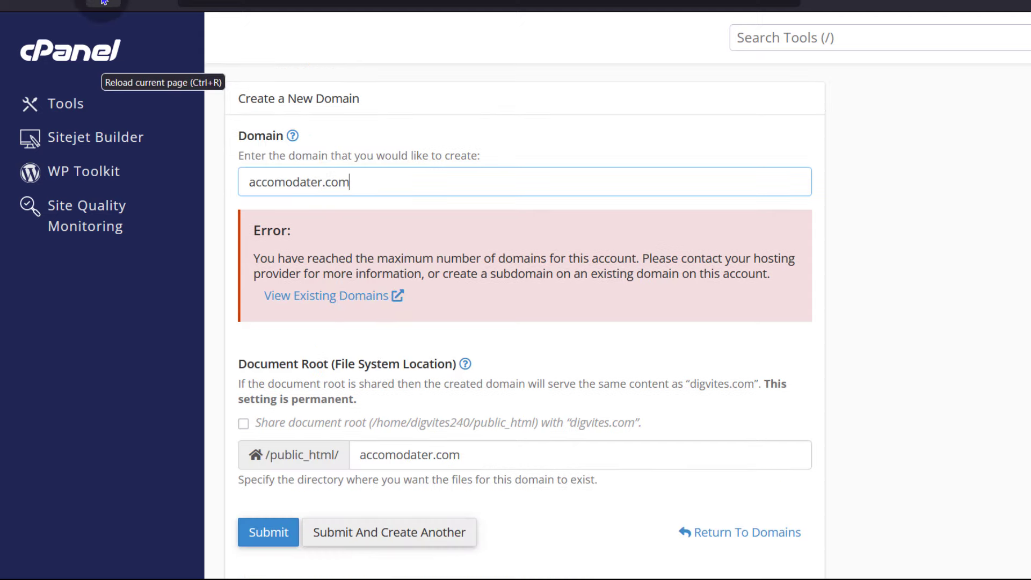
left_click(103, 3)
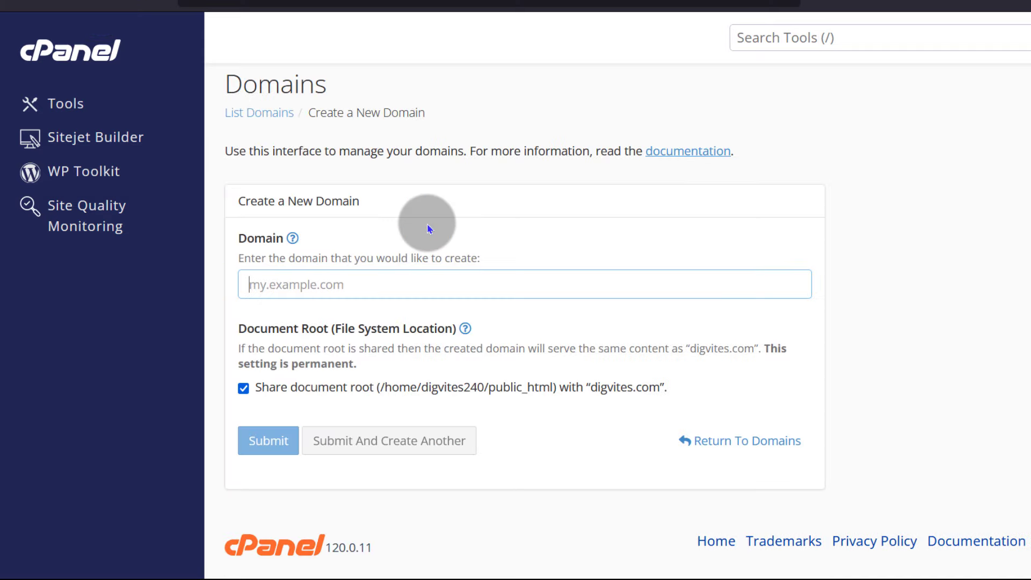
right_click(321, 278)
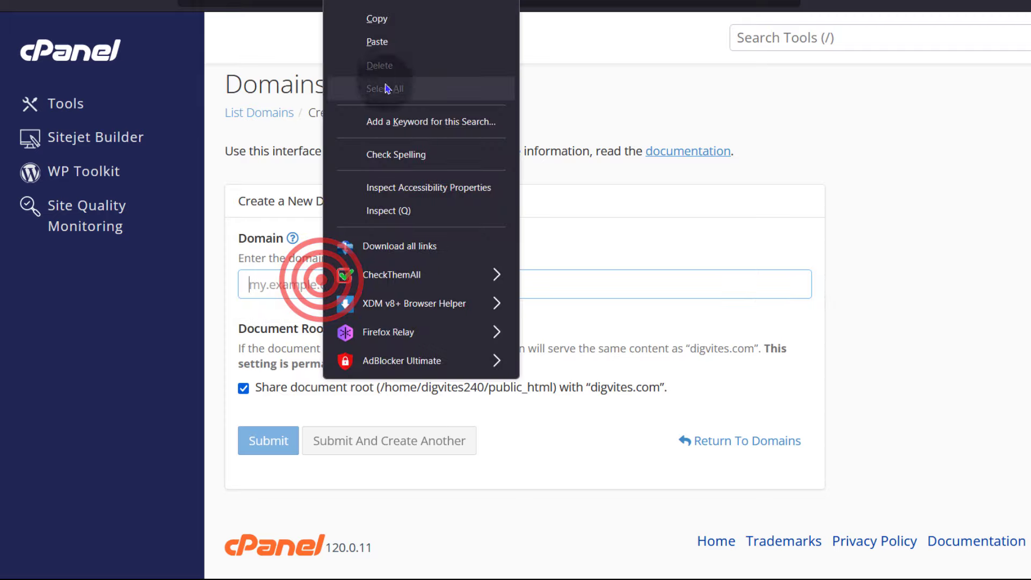
left_click(377, 41)
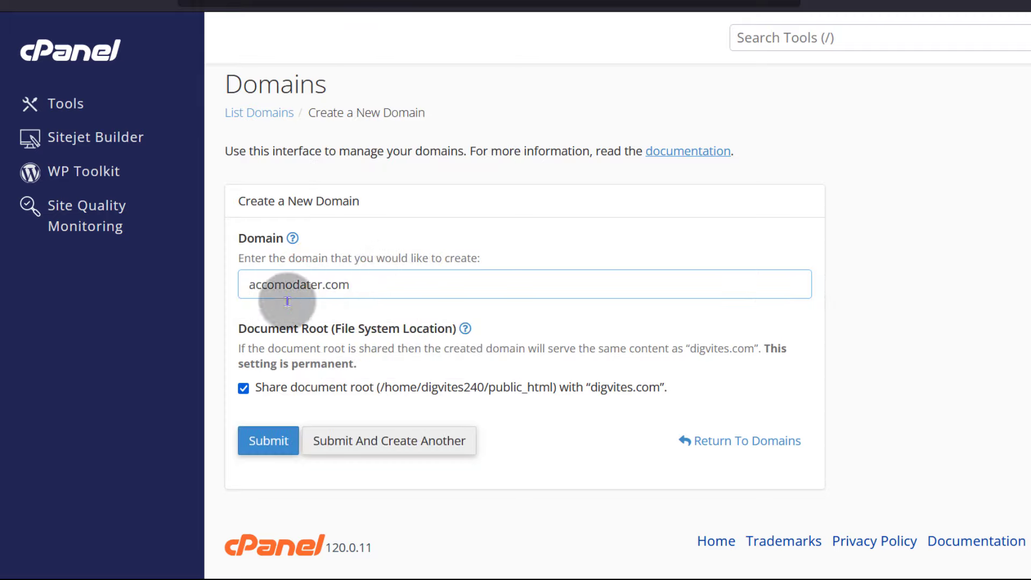
left_click(225, 329)
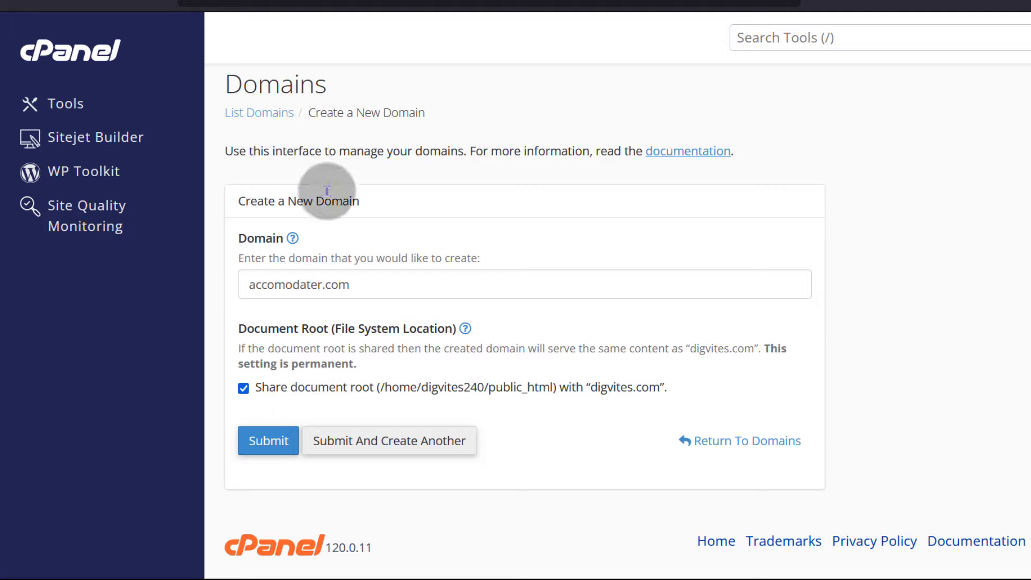
left_click(266, 440)
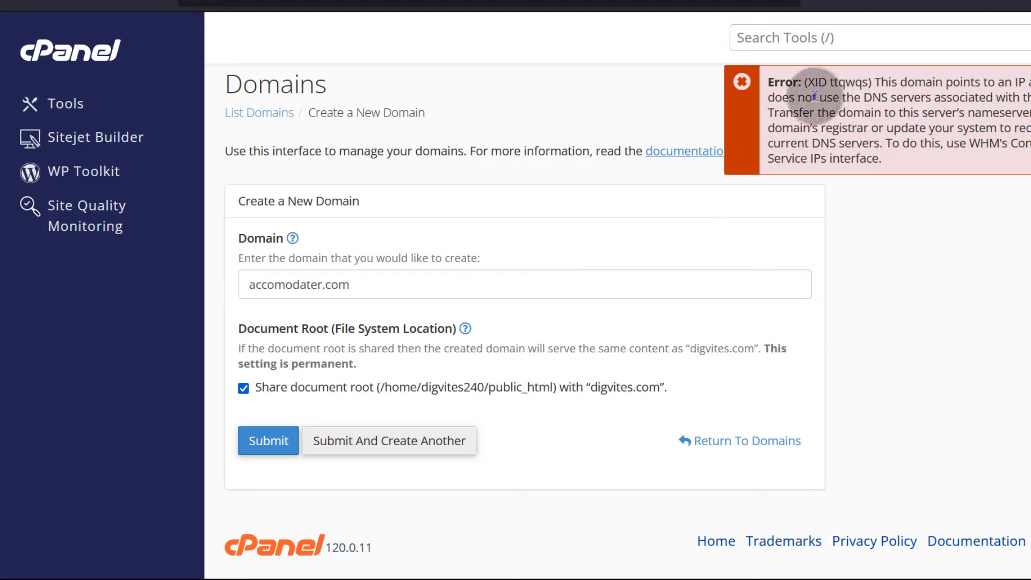
left_click(903, 313)
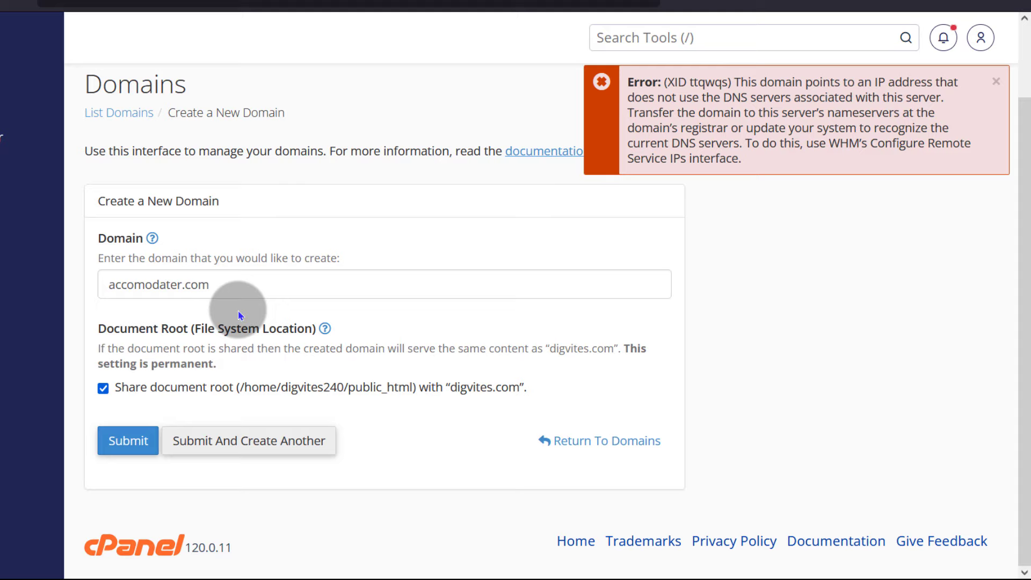
Step: Check the IP address in accomodater.com's A record in Cloudflare and return to the new domain form in cPanel
scroll(193, 338, "up", 2)
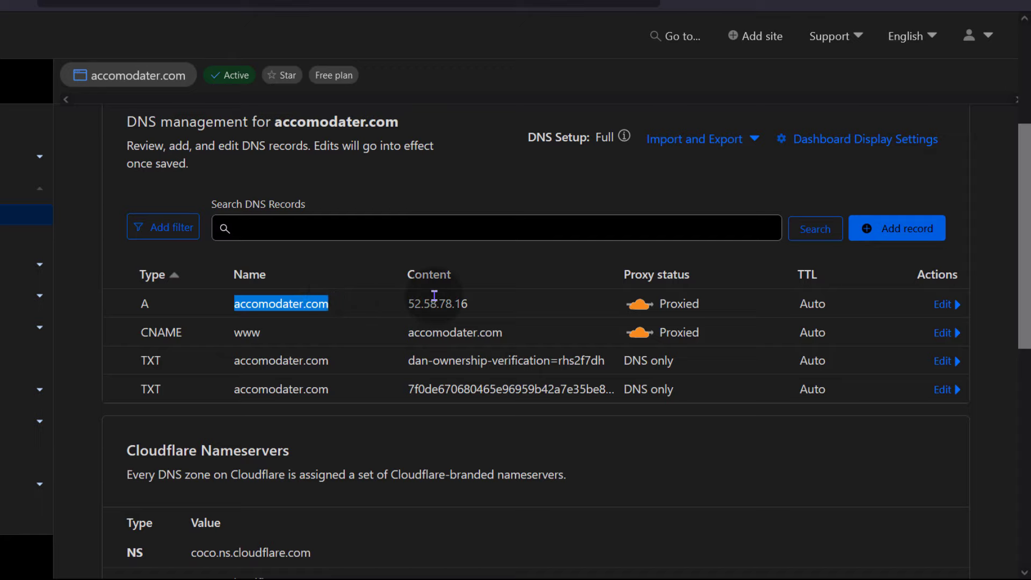
left_click(434, 295)
double_click(434, 295)
left_click_drag(409, 303, 469, 296)
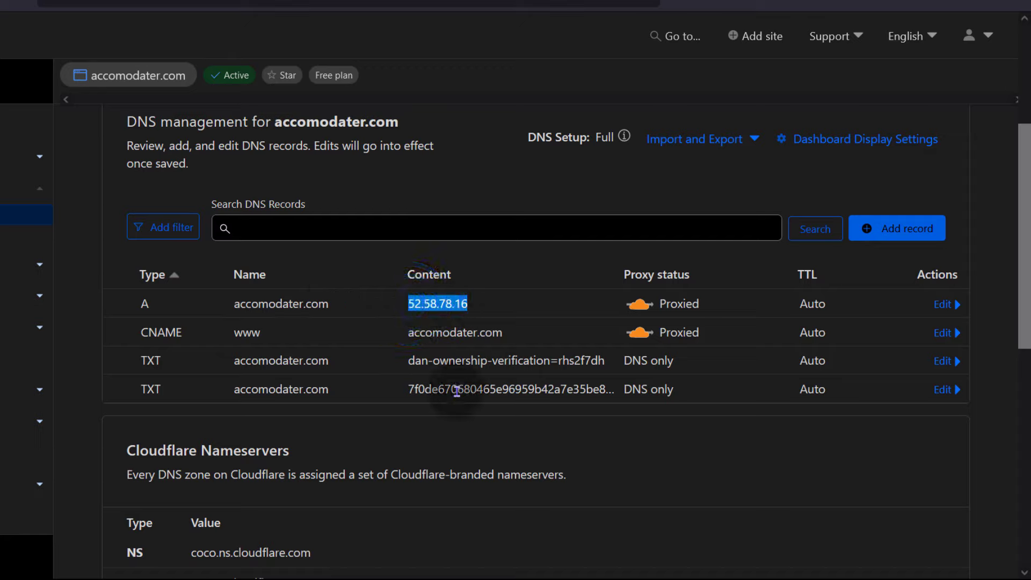
left_click(426, 422)
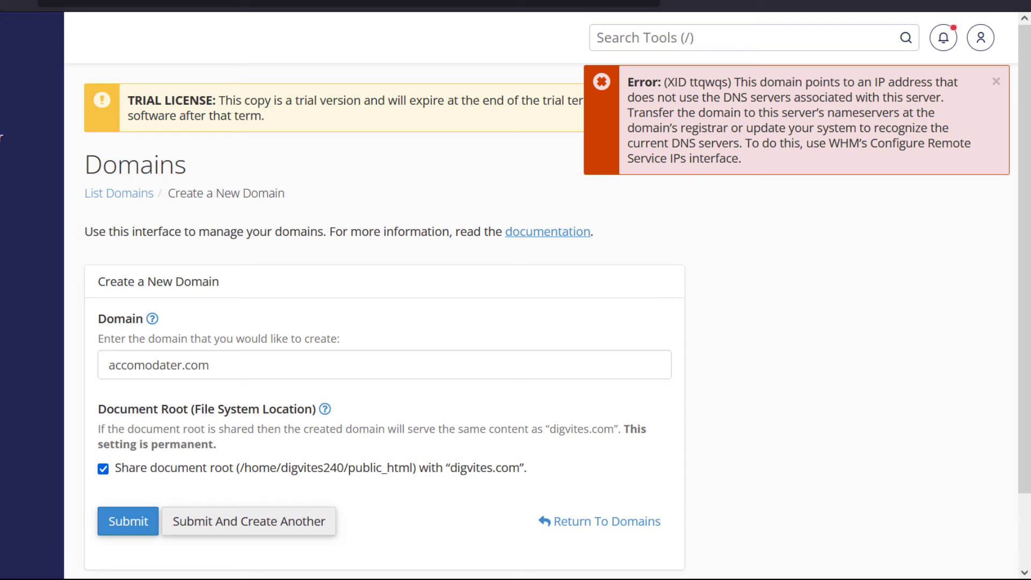
left_click(265, 162)
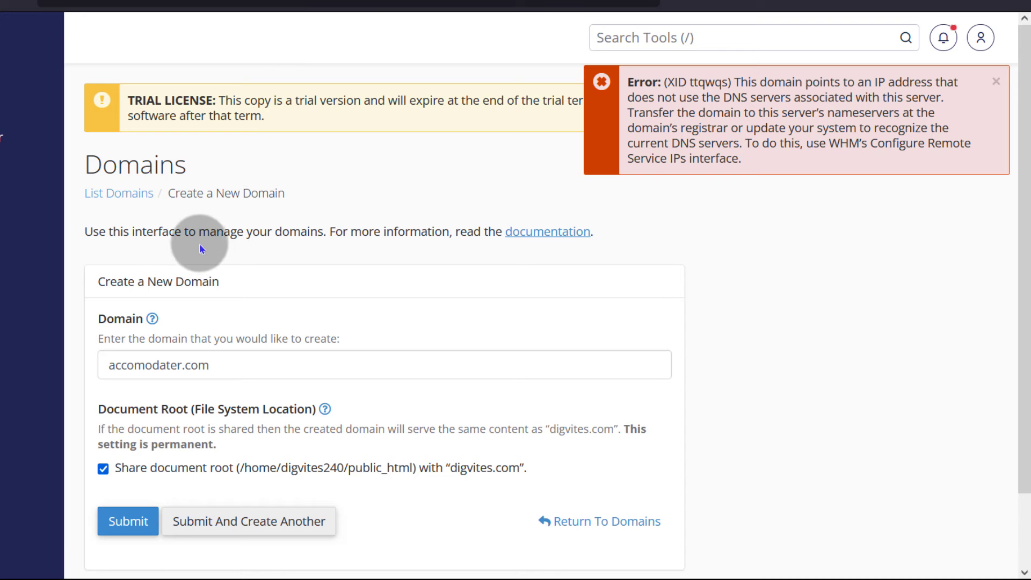
scroll(344, 252, "down", 2)
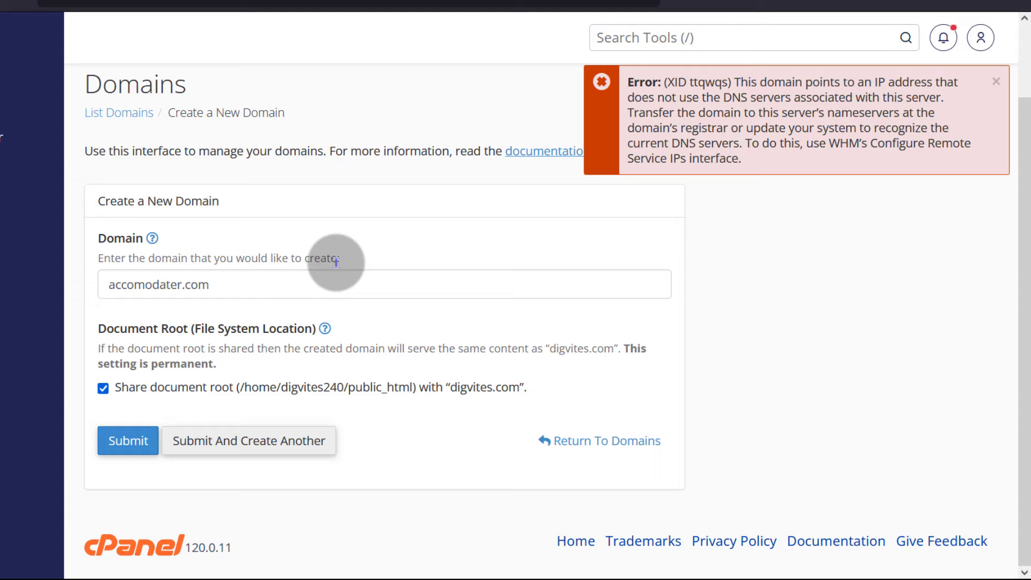